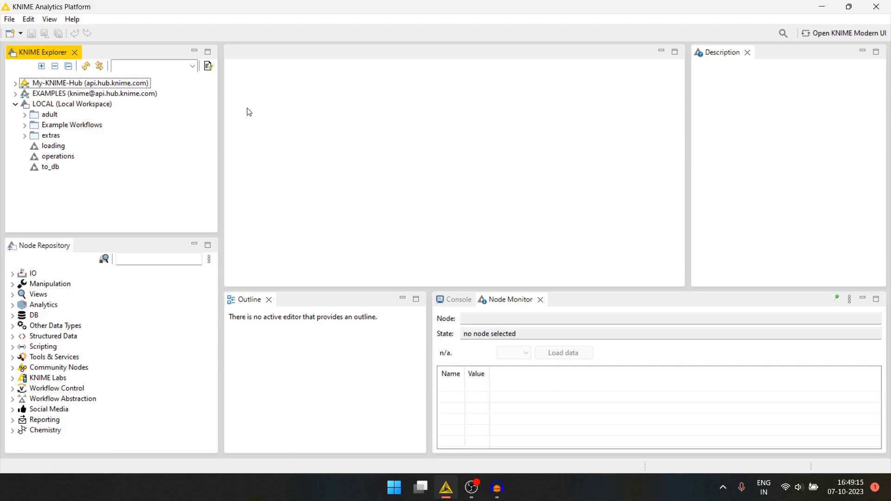
Create a new KNIME workflow named split in the local workspace
{"action": "left_click", "coordinate": [10, 33]}
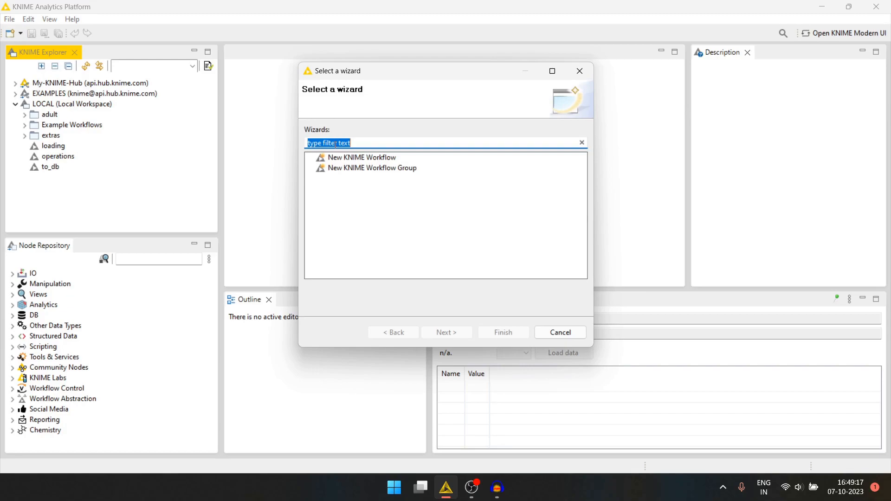
{"action": "left_click", "coordinate": [377, 158]}
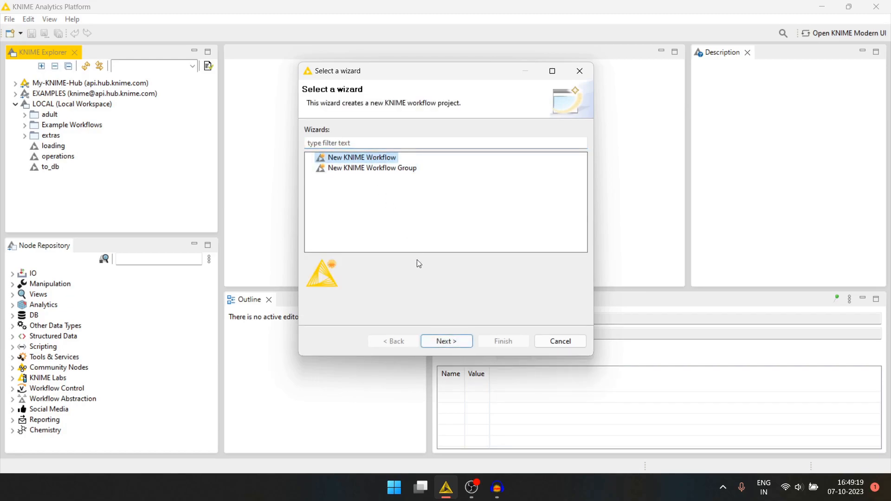
{"action": "left_click", "coordinate": [448, 341]}
{"action": "left_click_drag", "start_coordinate": [474, 140], "coordinate": [386, 146]}
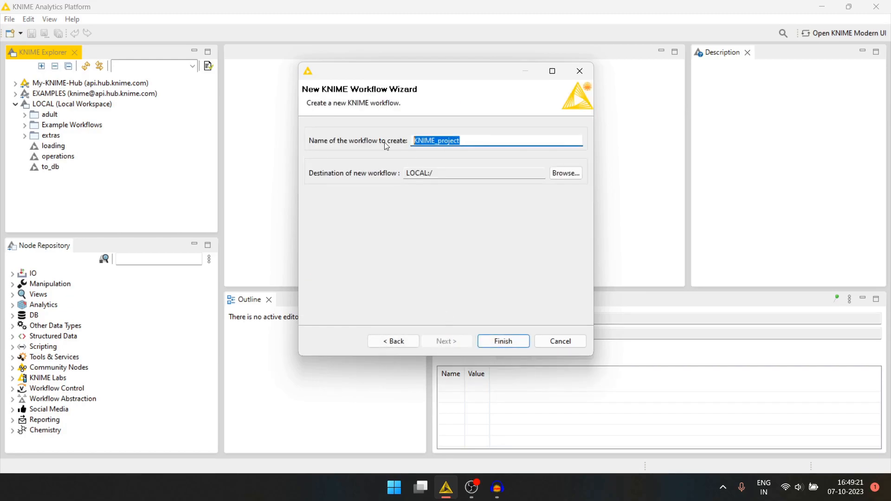
{"action": "type", "text": "split"}
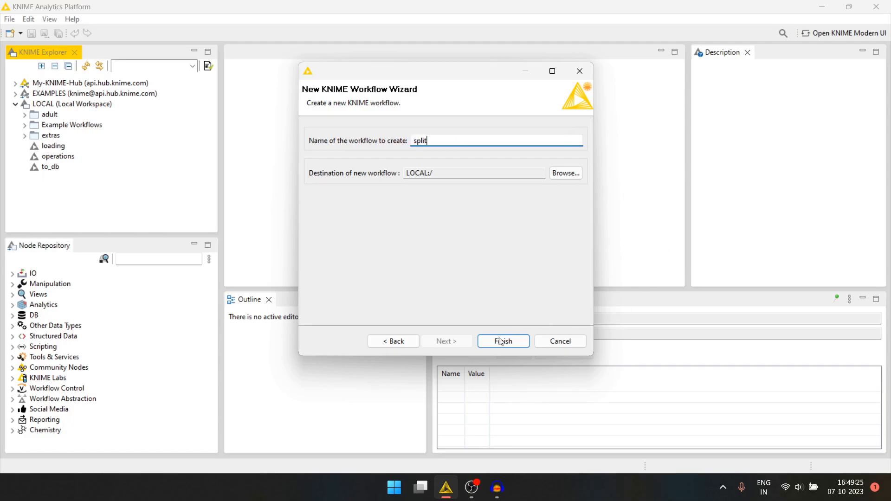
{"action": "left_click", "coordinate": [501, 342]}
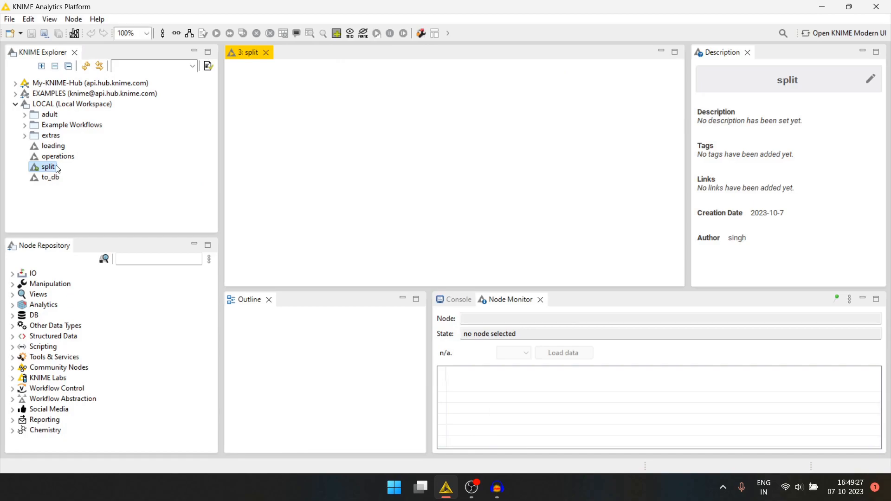
Add a CSV Reader node for adult.csv from the adult folder and accept its default read settings
{"action": "left_click", "coordinate": [25, 115]}
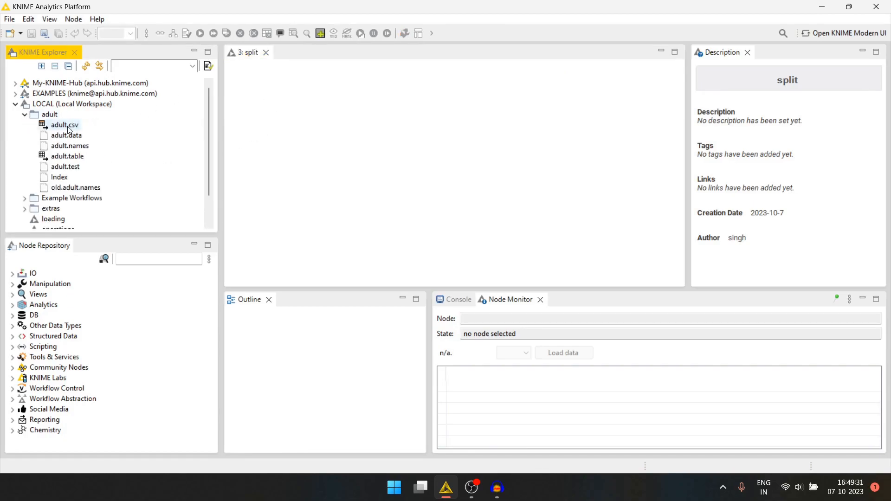
{"action": "left_click_drag", "start_coordinate": [69, 128], "coordinate": [287, 108]}
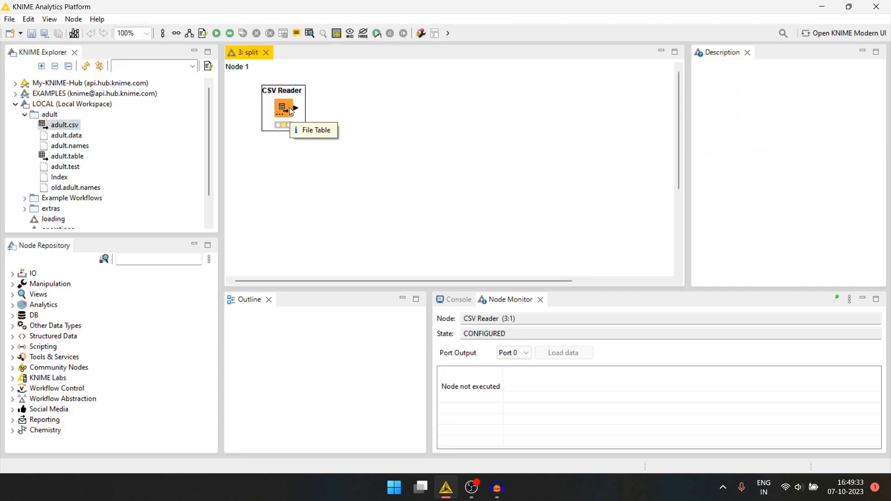
{"action": "double_click", "coordinate": [285, 110]}
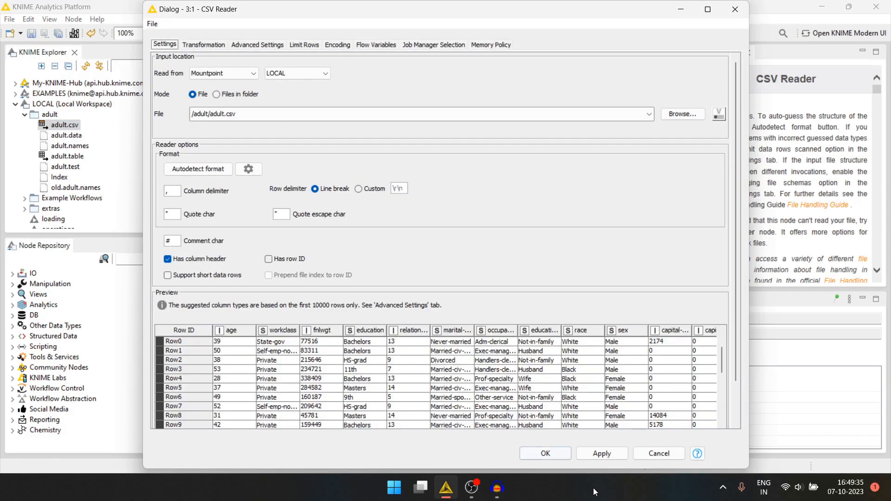
{"action": "left_click", "coordinate": [546, 457]}
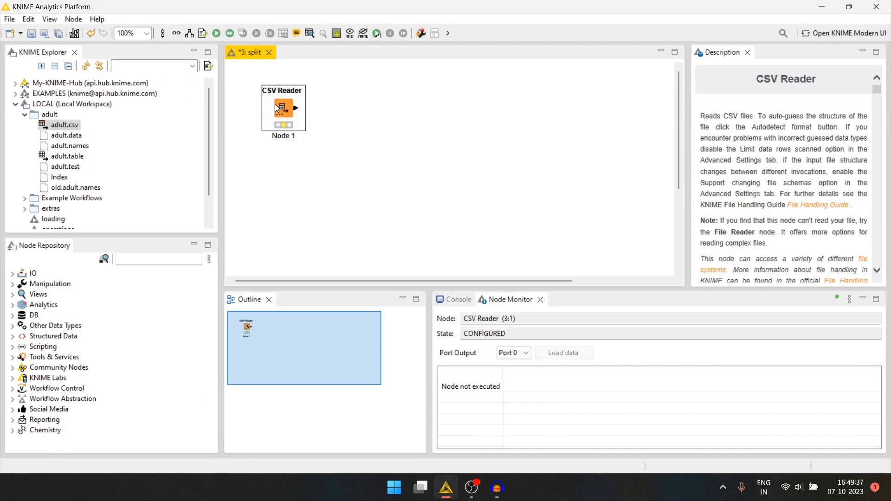
Shift the CSV Reader slightly left, execute it and collapse the adult folder
{"action": "left_click_drag", "start_coordinate": [271, 108], "coordinate": [266, 108]}
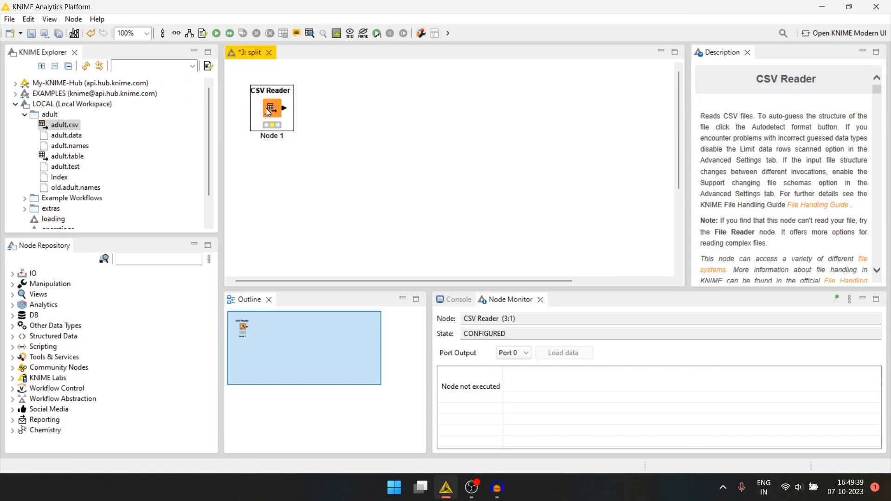
{"action": "key", "text": "F7"}
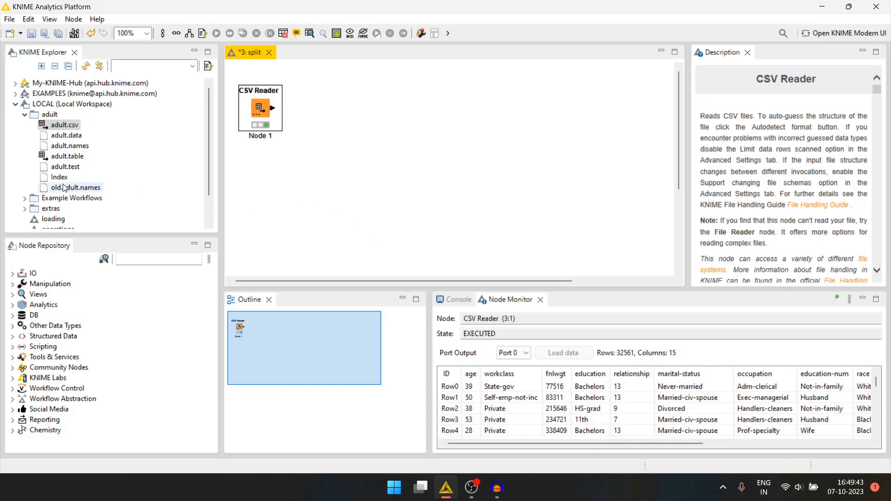
{"action": "scroll", "coordinate": [40, 194], "scroll_direction": "down", "scroll_amount": 1}
{"action": "left_click", "coordinate": [24, 83]}
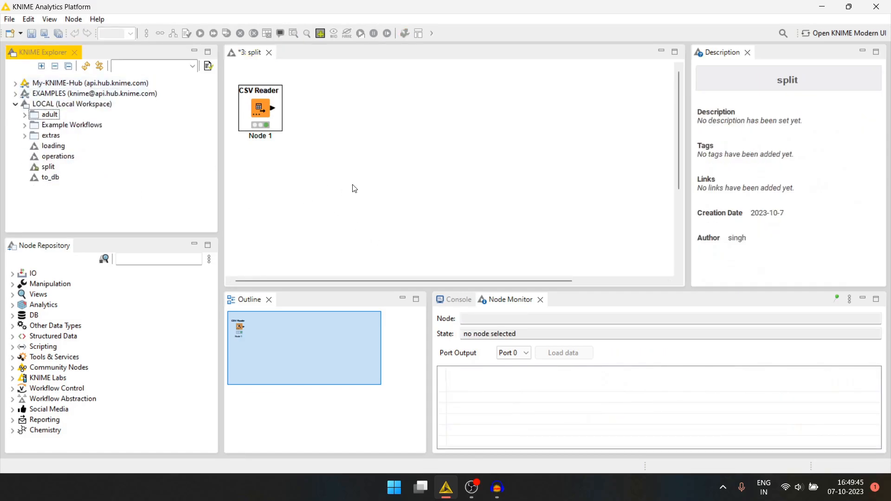
{"action": "left_click", "coordinate": [261, 109]}
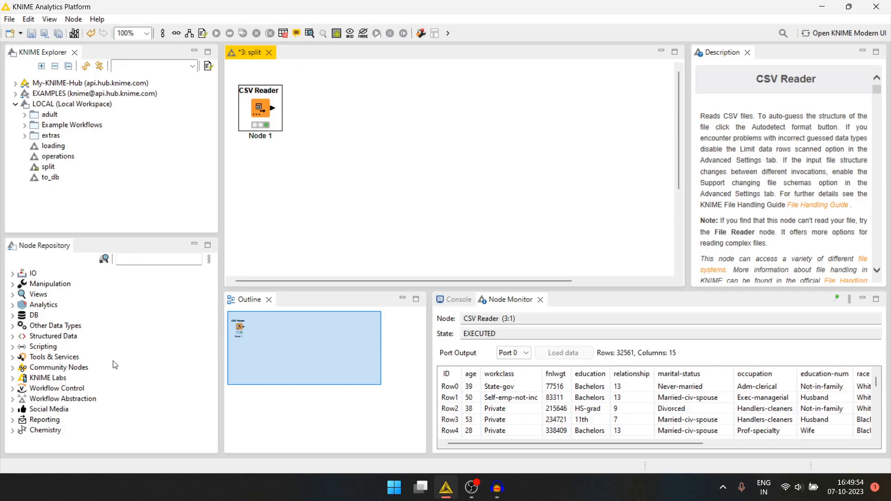
Find the Column Filter node, add it to the workflow and connect the CSV Reader's output to it
{"action": "left_click", "coordinate": [142, 261]}
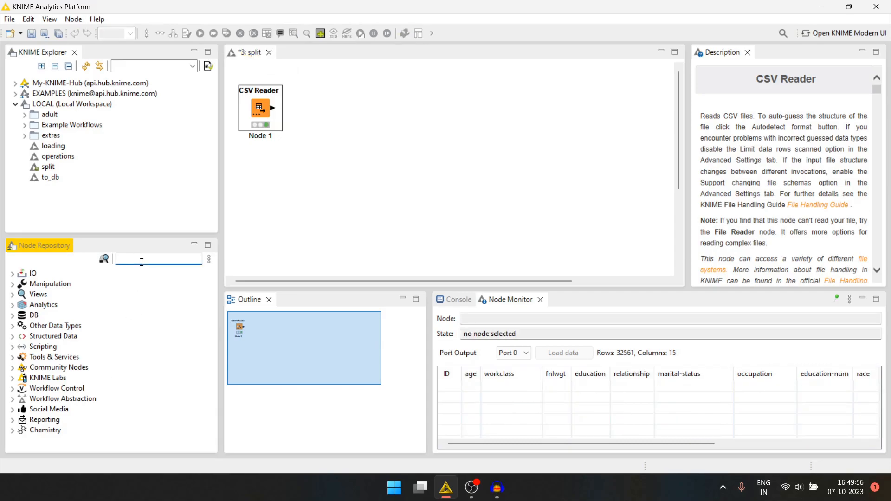
{"action": "type", "text": "column"}
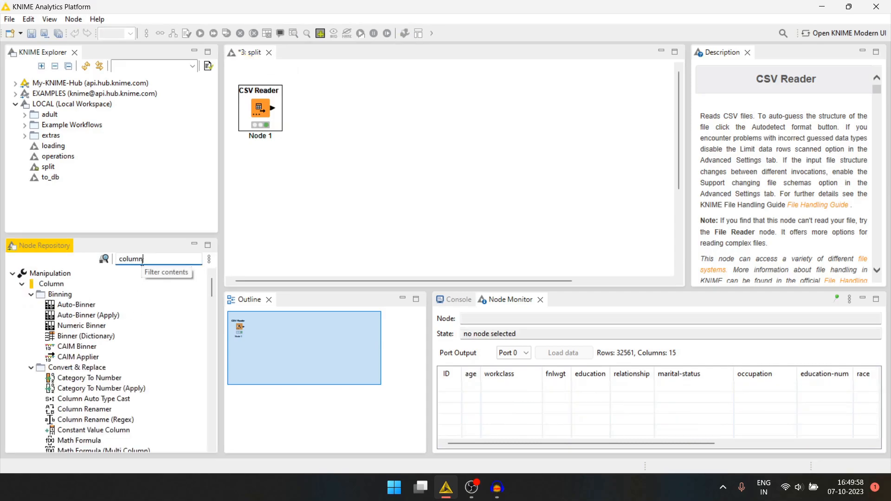
{"action": "type", "text": " fil"}
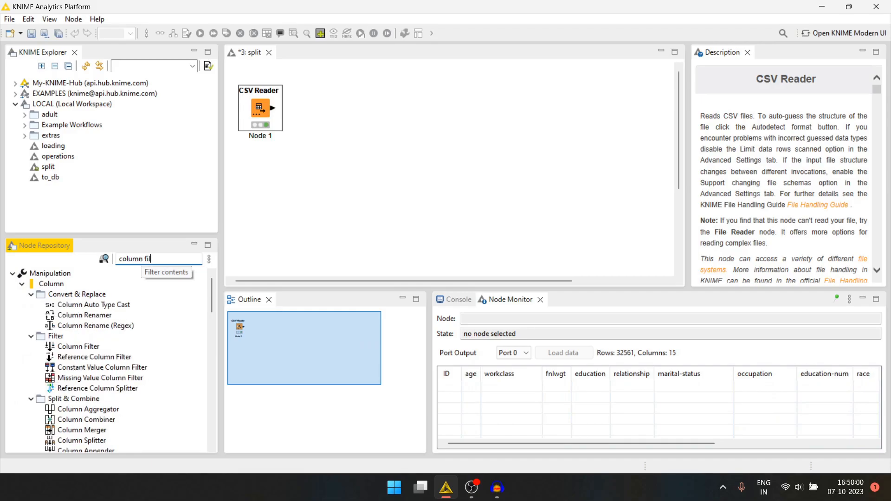
{"action": "left_click_drag", "start_coordinate": [74, 304], "coordinate": [334, 109]}
{"action": "left_click_drag", "start_coordinate": [272, 111], "coordinate": [318, 109]}
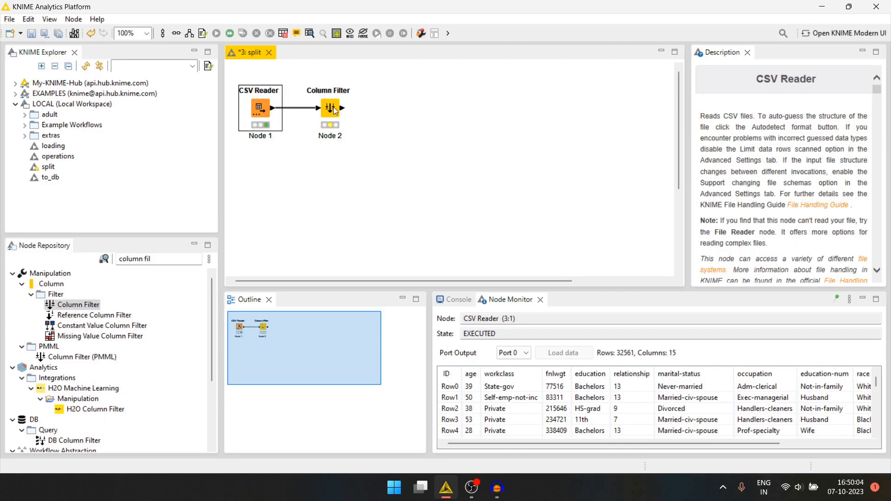
Configure the Column Filter to include only age, workclass and fnlwgt, and execute it
{"action": "double_click", "coordinate": [317, 111]}
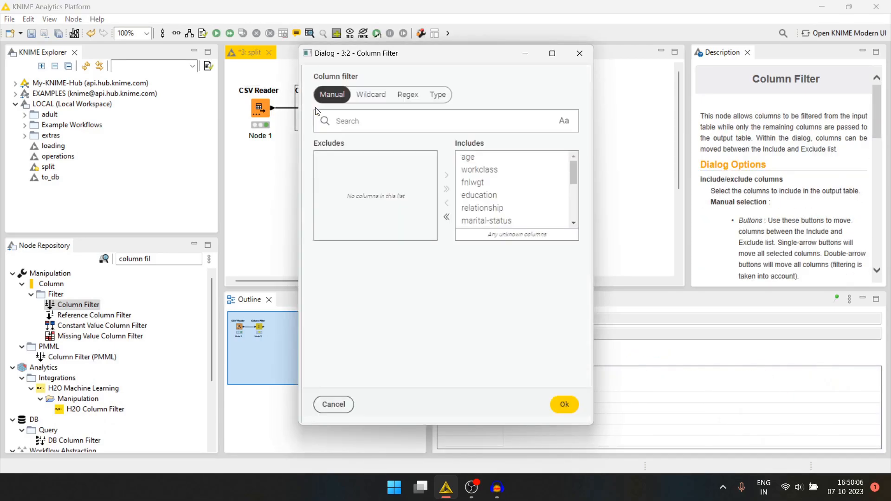
{"action": "left_click", "coordinate": [447, 216]}
{"action": "double_click", "coordinate": [328, 157]}
{"action": "double_click", "coordinate": [329, 158]}
{"action": "double_click", "coordinate": [329, 157]}
{"action": "left_click", "coordinate": [564, 404]}
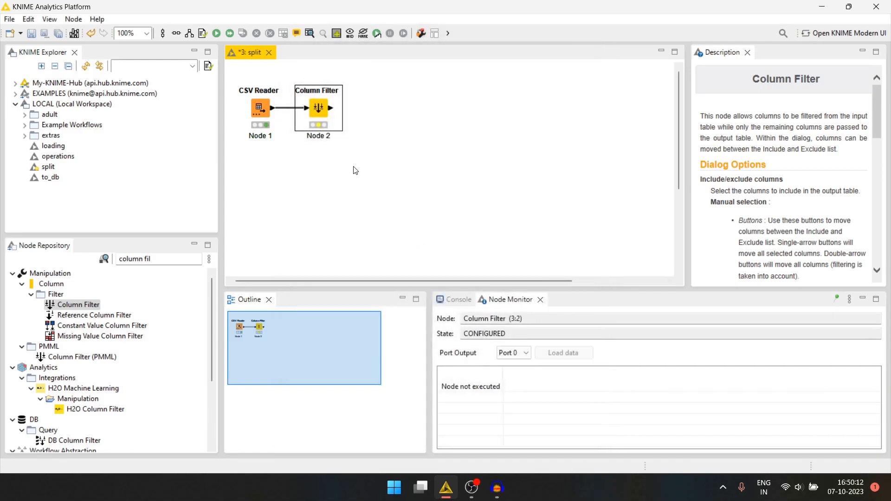
{"action": "key", "text": "F7"}
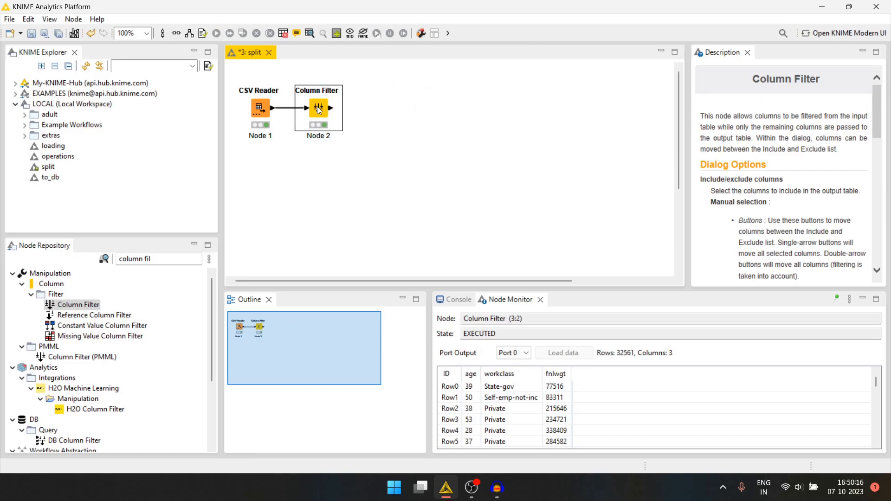
{"action": "left_click", "coordinate": [352, 127]}
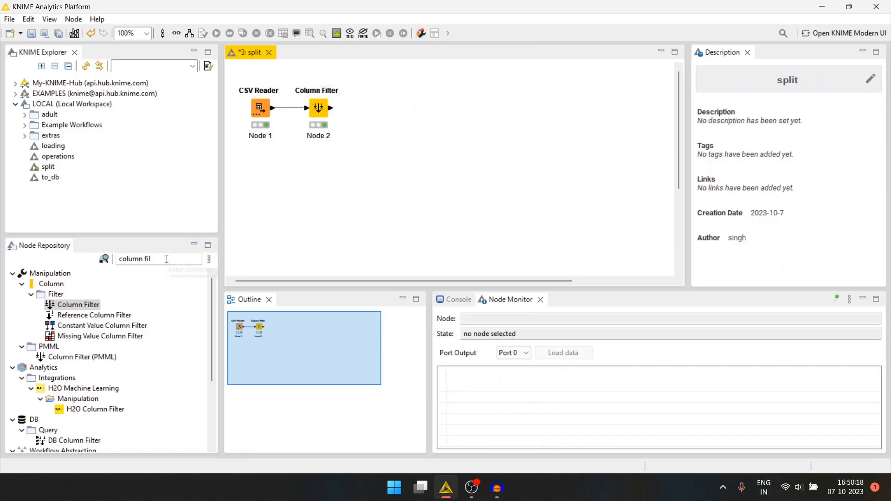
Find the Column Aggregator node and add it after the Column Filter, connected to its output
{"action": "left_click", "coordinate": [195, 256]}
{"action": "type", "text": "column a"}
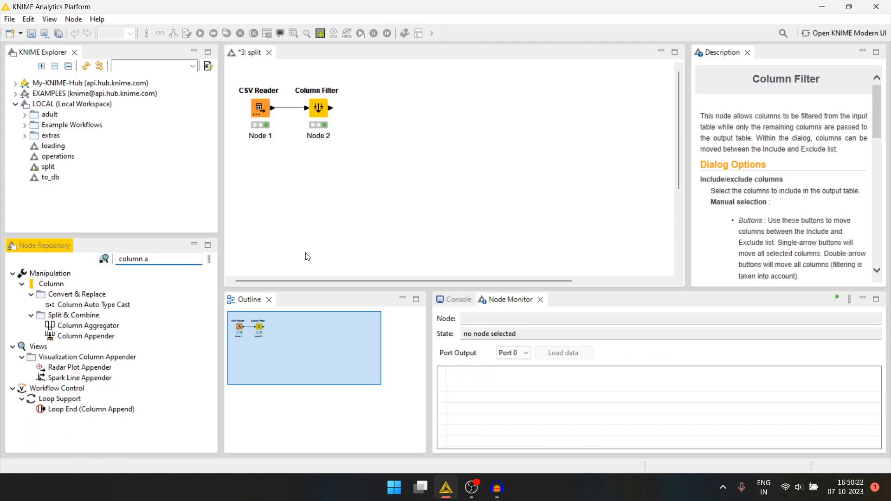
{"action": "left_click_drag", "start_coordinate": [82, 328], "coordinate": [370, 111]}
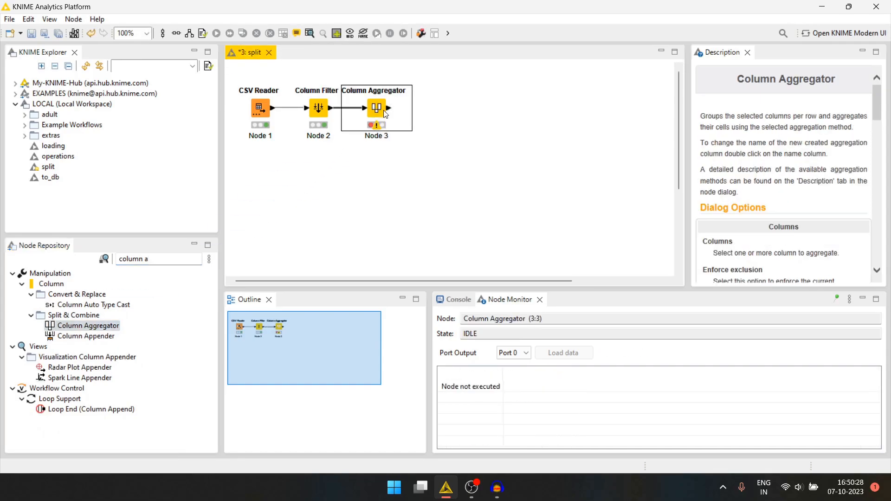
Configure the Column Aggregator with the Concatenate method on all three columns and an empty value delimiter
{"action": "double_click", "coordinate": [378, 108]}
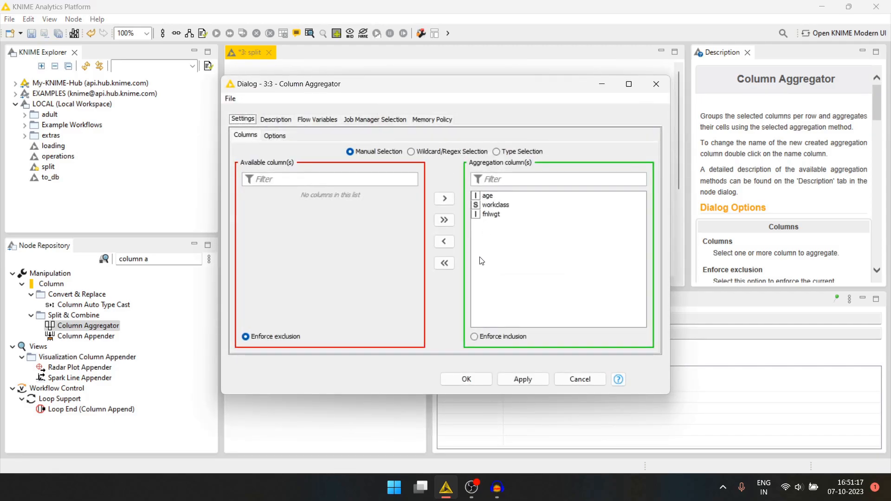
{"action": "left_click", "coordinate": [275, 135]}
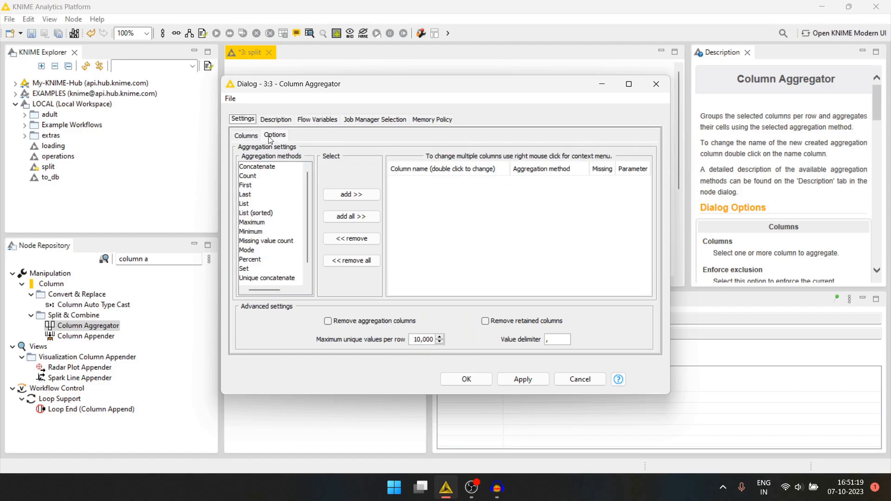
{"action": "double_click", "coordinate": [270, 167]}
{"action": "left_click", "coordinate": [548, 336]}
{"action": "type", "text": ","}
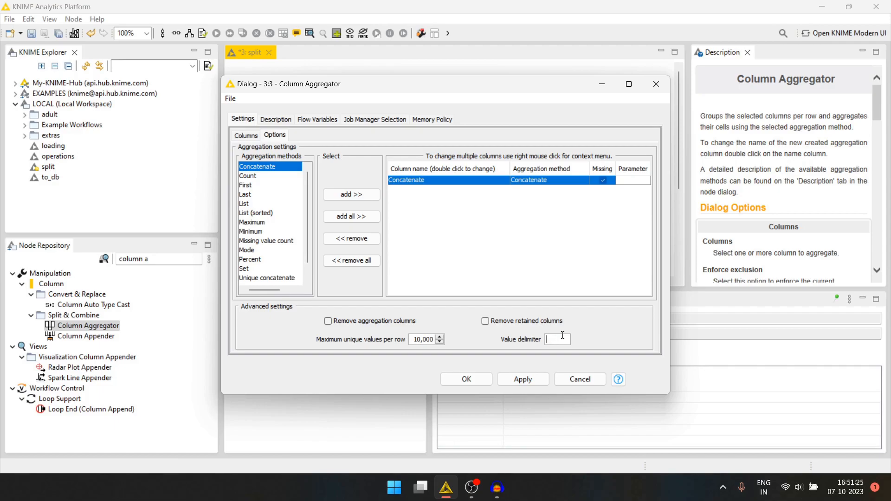
{"action": "left_click", "coordinate": [466, 379]}
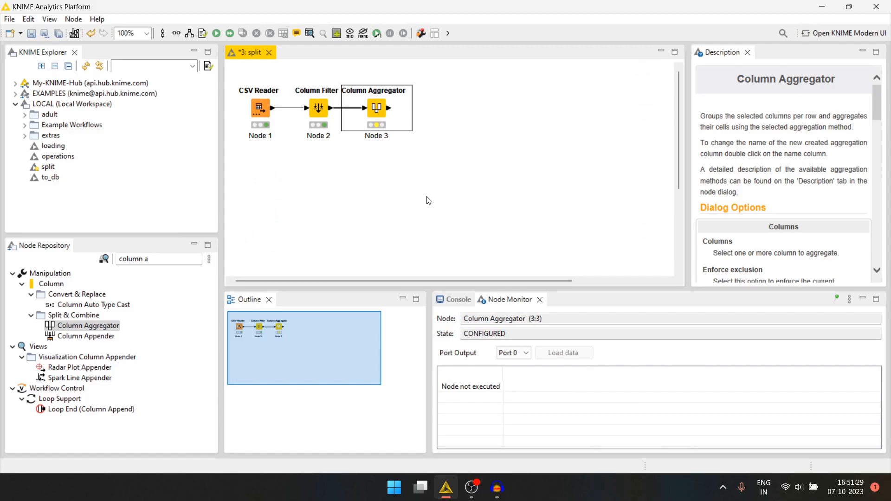
Execute the Column Aggregator, shift it slightly right and inspect its output table
{"action": "key", "text": "F7"}
{"action": "left_click_drag", "start_coordinate": [379, 110], "coordinate": [391, 110]}
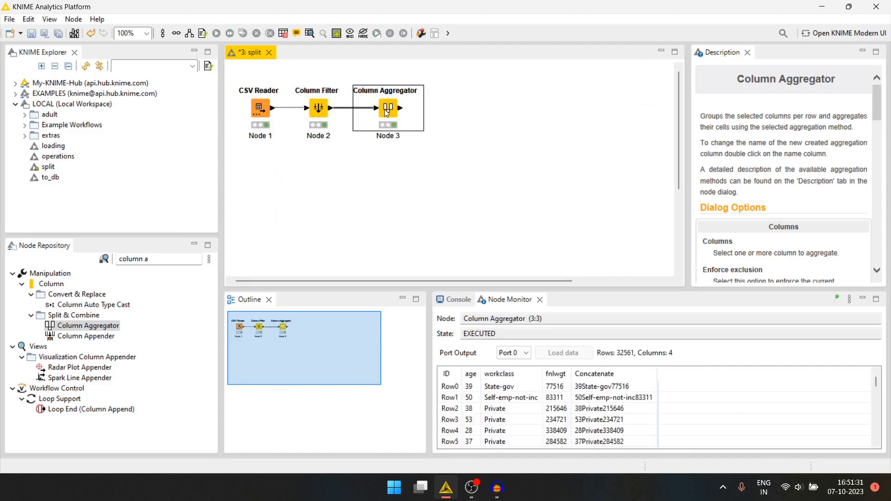
{"action": "left_click", "coordinate": [436, 132]}
{"action": "left_click", "coordinate": [393, 109]}
{"action": "left_click", "coordinate": [585, 391]}
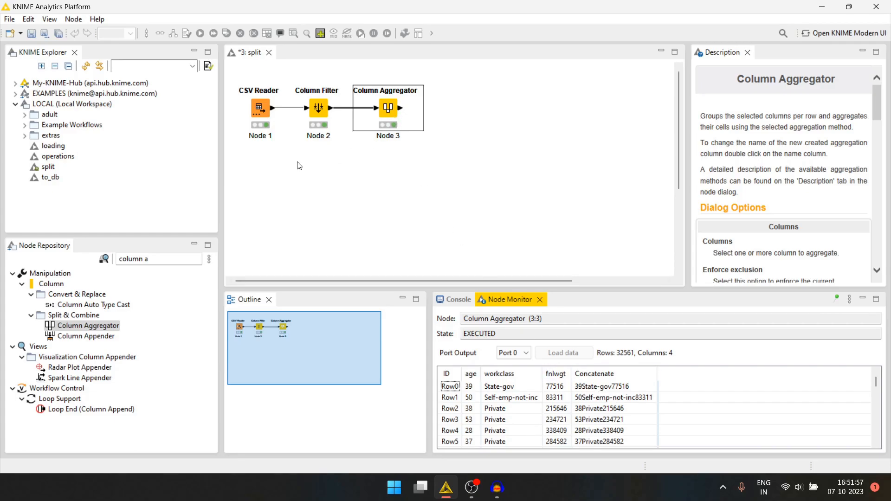
Find the Regex To List node, add it to the workflow and connect the Column Aggregator's output to it
{"action": "left_click", "coordinate": [160, 261]}
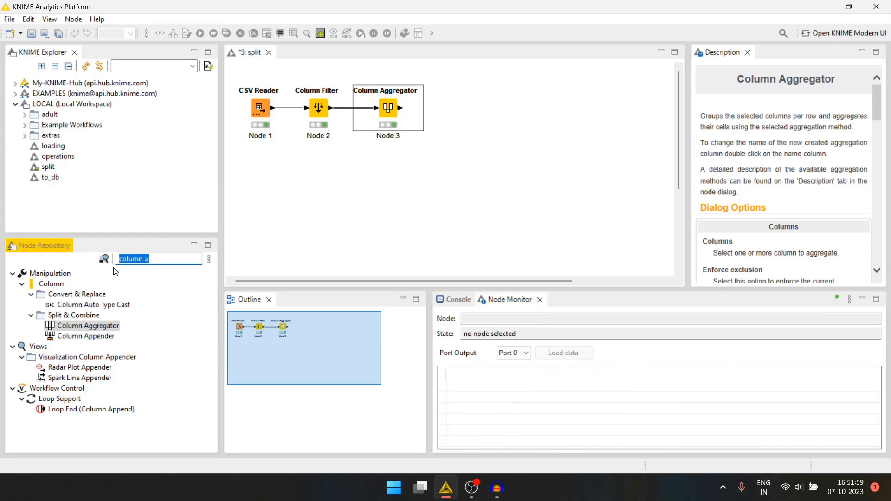
{"action": "type", "text": "reges"}
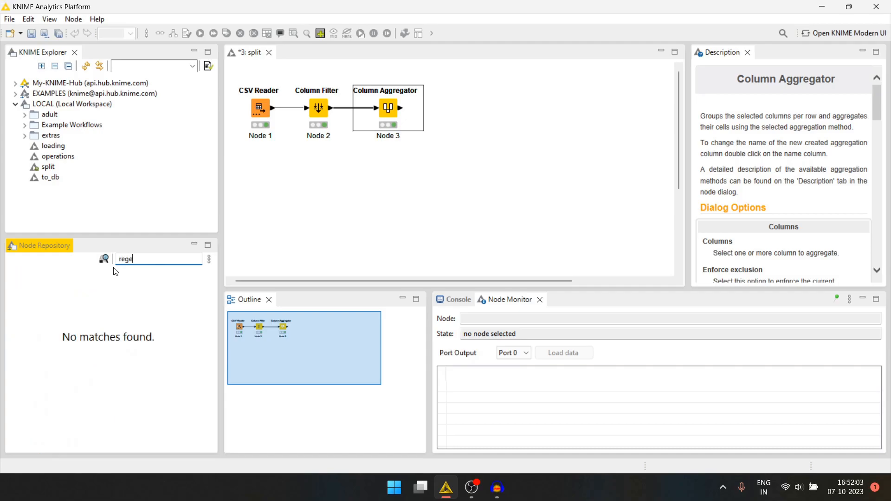
{"action": "key", "text": "BackSpace"}
{"action": "type", "text": "x to"}
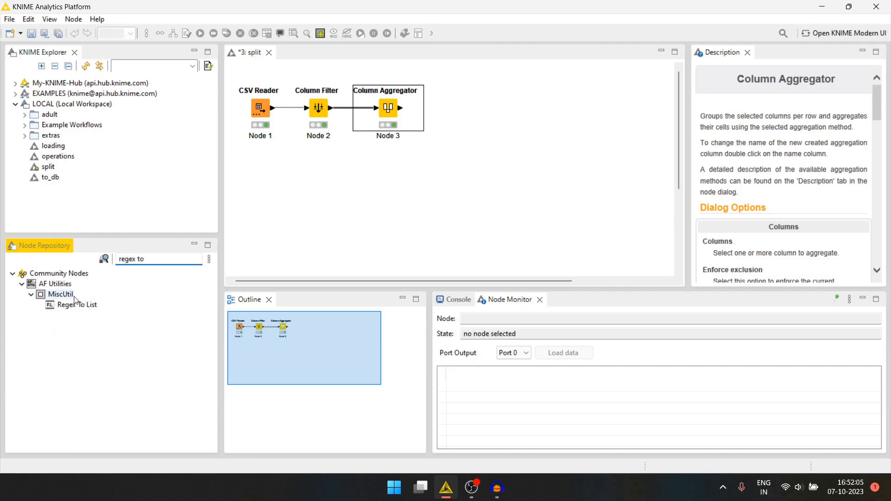
{"action": "left_click_drag", "start_coordinate": [77, 304], "coordinate": [455, 117]}
{"action": "left_click_drag", "start_coordinate": [401, 108], "coordinate": [452, 108]}
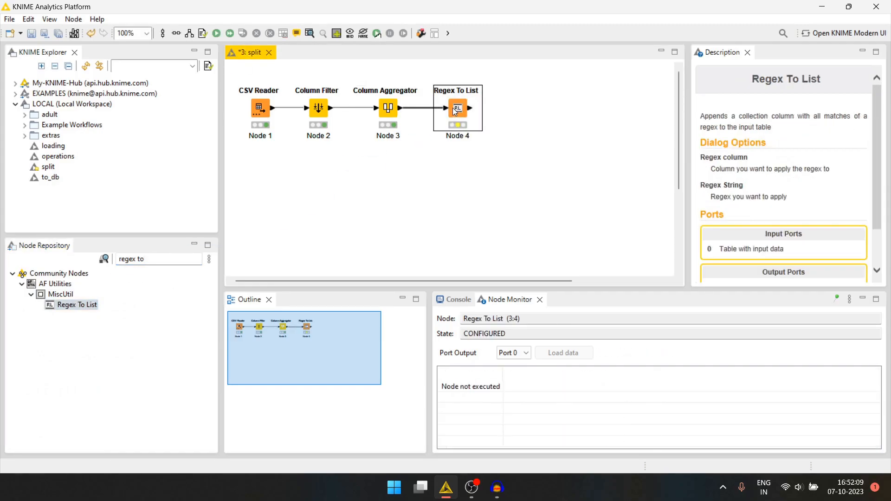
Configure the Regex To List node to apply the regex \d+ to the Concatenate column
{"action": "double_click", "coordinate": [452, 107]}
{"action": "left_click", "coordinate": [496, 188]}
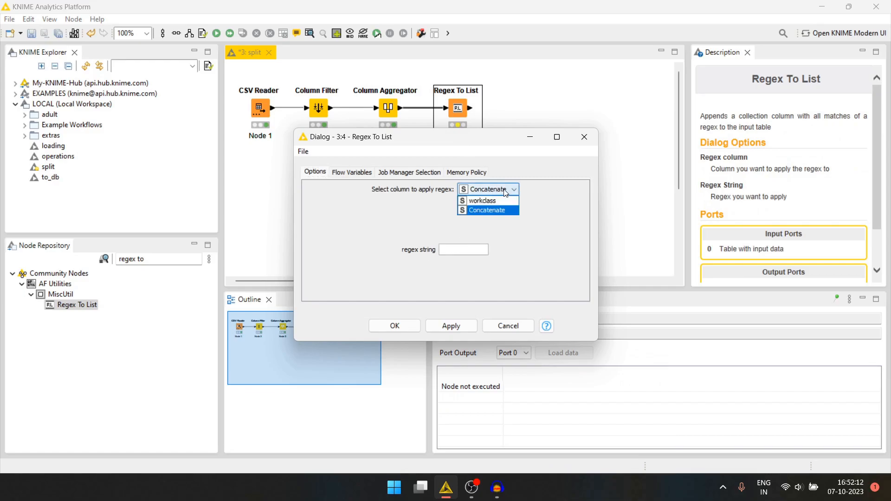
{"action": "left_click", "coordinate": [489, 210]}
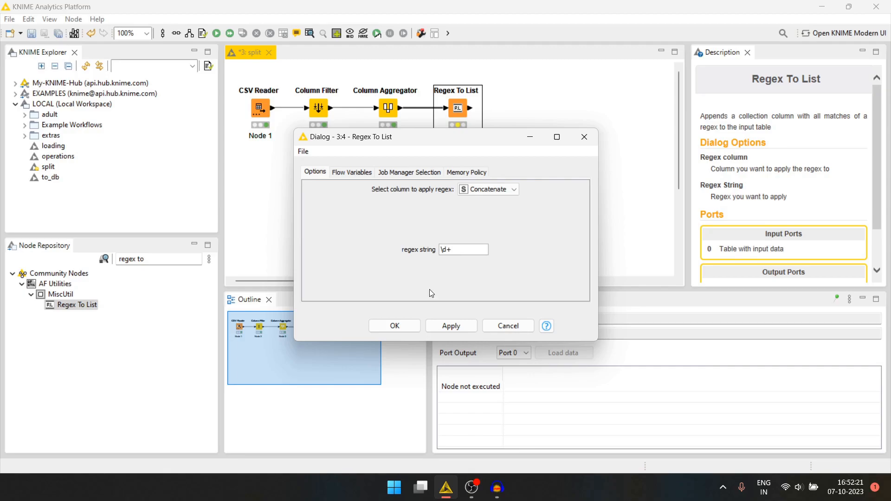
{"action": "left_click", "coordinate": [394, 326]}
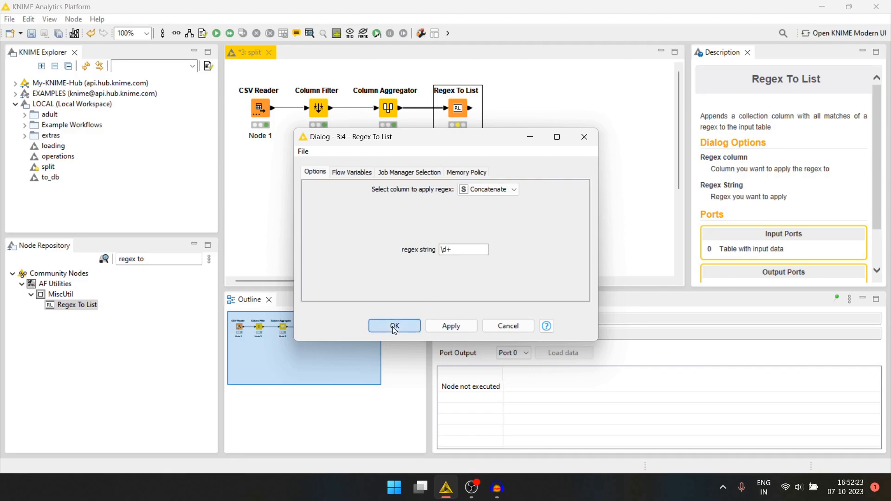
Execute the Regex To List node and inspect the extracted lists in its output table
{"action": "key", "text": "F7"}
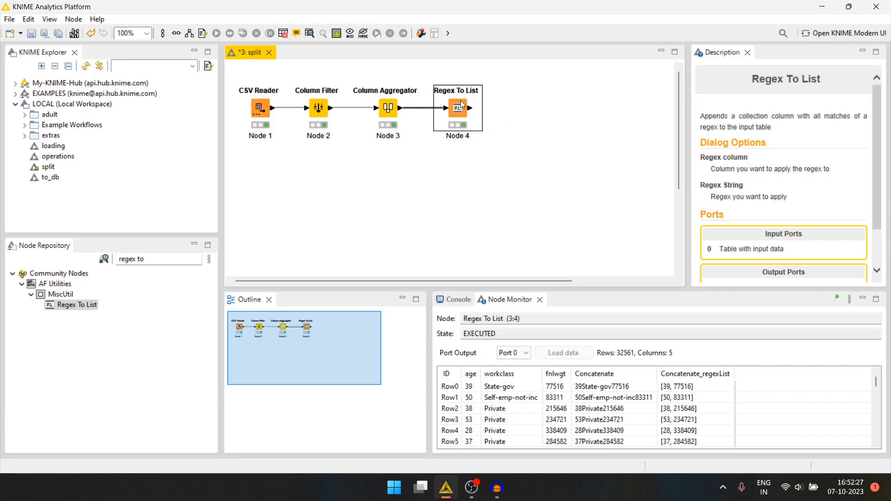
{"action": "left_click", "coordinate": [578, 388]}
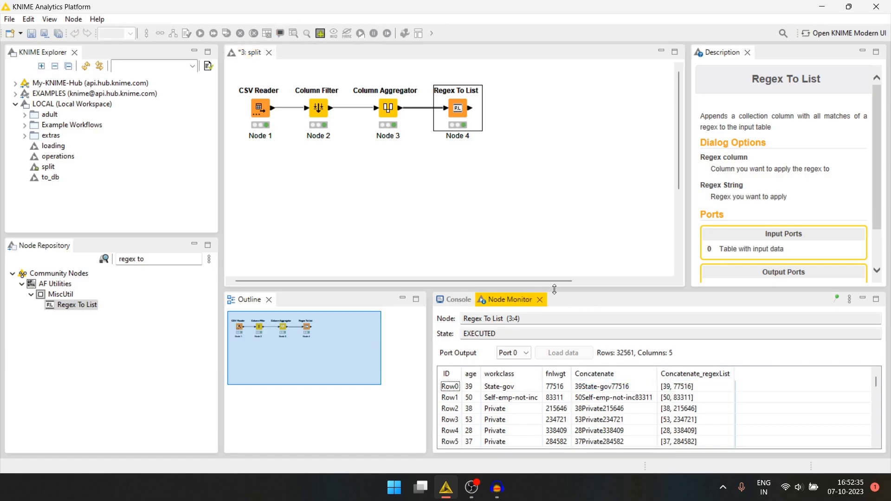
{"action": "left_click", "coordinate": [479, 143]}
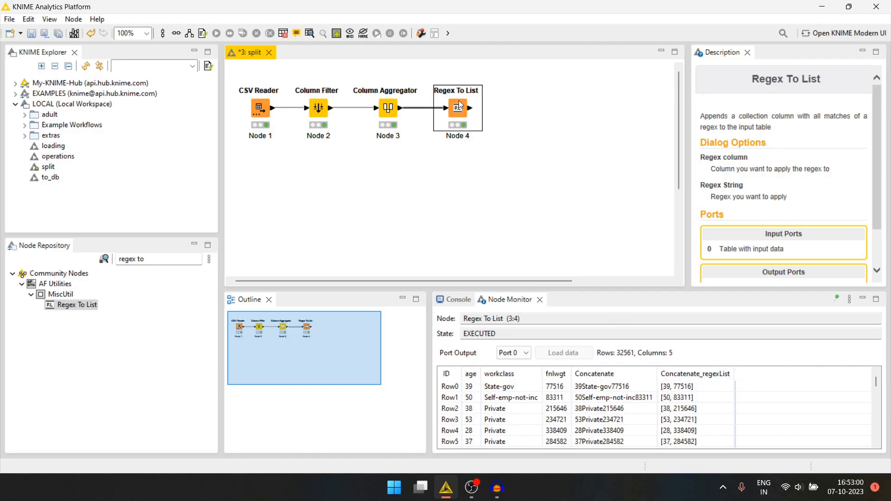
Find the Split Collection Column node, add it after Regex To List and connect it to that node's output
{"action": "left_click", "coordinate": [165, 262]}
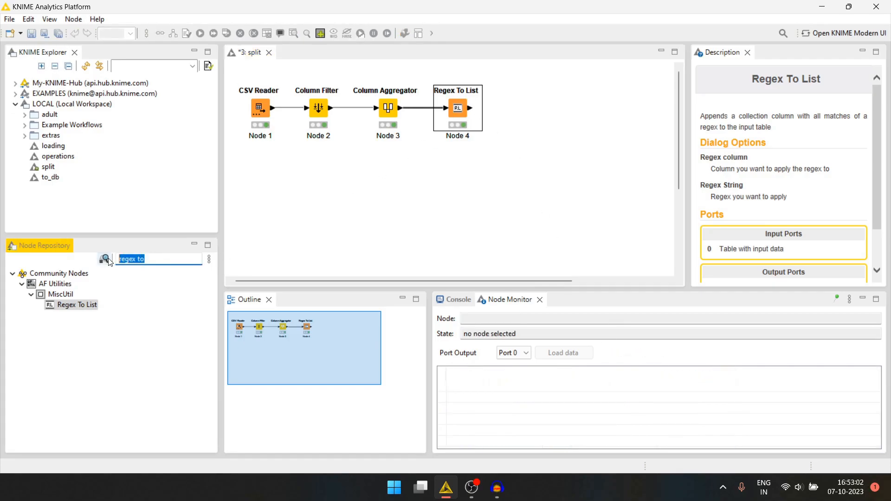
{"action": "type", "text": "split co"}
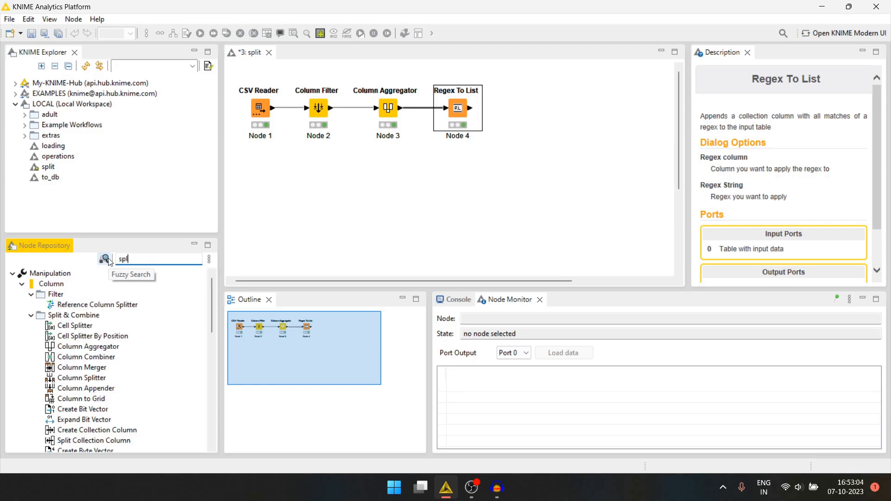
{"action": "left_click", "coordinate": [72, 294]}
{"action": "left_click_drag", "start_coordinate": [83, 306], "coordinate": [538, 111]}
{"action": "left_click", "coordinate": [472, 113]}
{"action": "left_click_drag", "start_coordinate": [471, 113], "coordinate": [526, 108]}
{"action": "left_click_drag", "start_coordinate": [530, 107], "coordinate": [520, 107]}
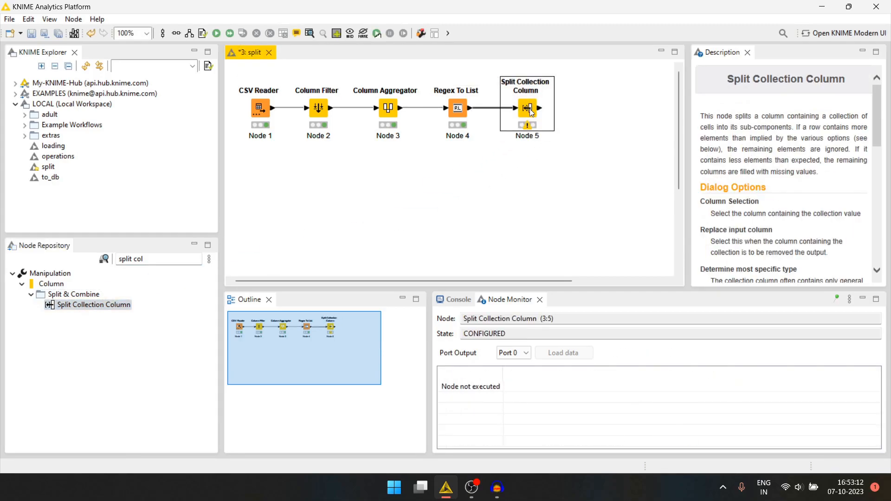
Configure the Split Collection Column node to split the Concatenate_regexList column
{"action": "double_click", "coordinate": [527, 109]}
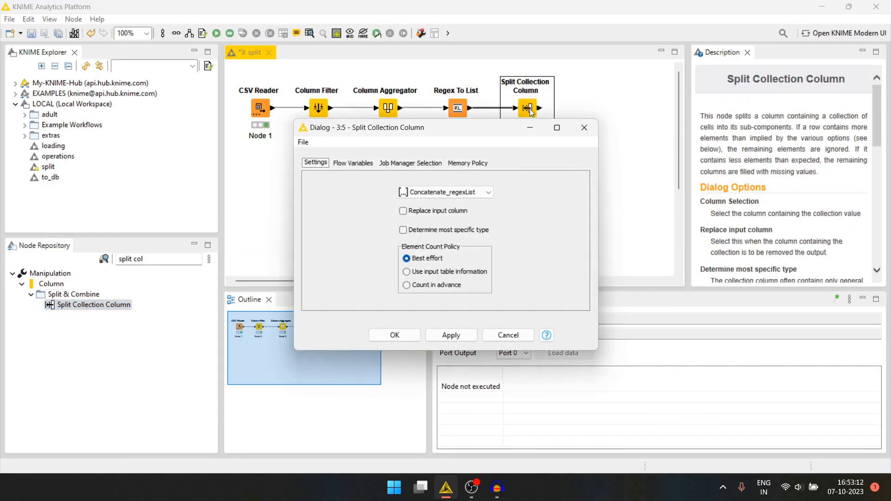
{"action": "left_click", "coordinate": [457, 193]}
{"action": "left_click", "coordinate": [433, 205]}
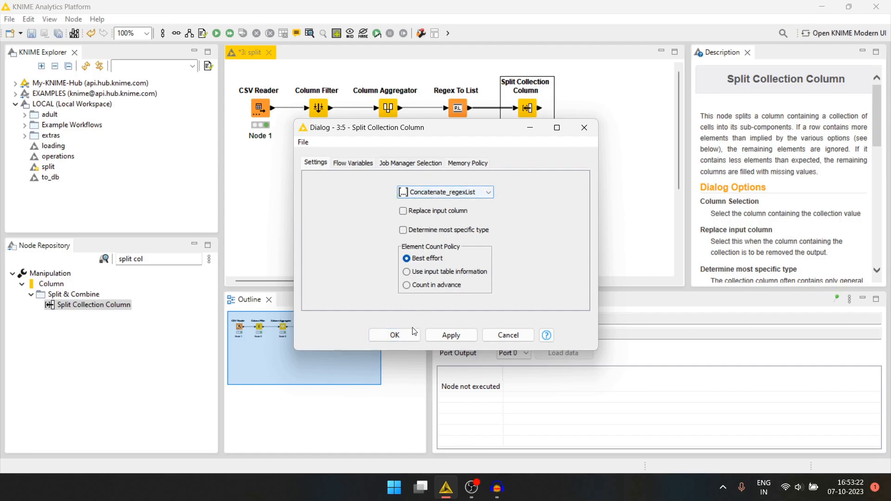
{"action": "left_click", "coordinate": [400, 339]}
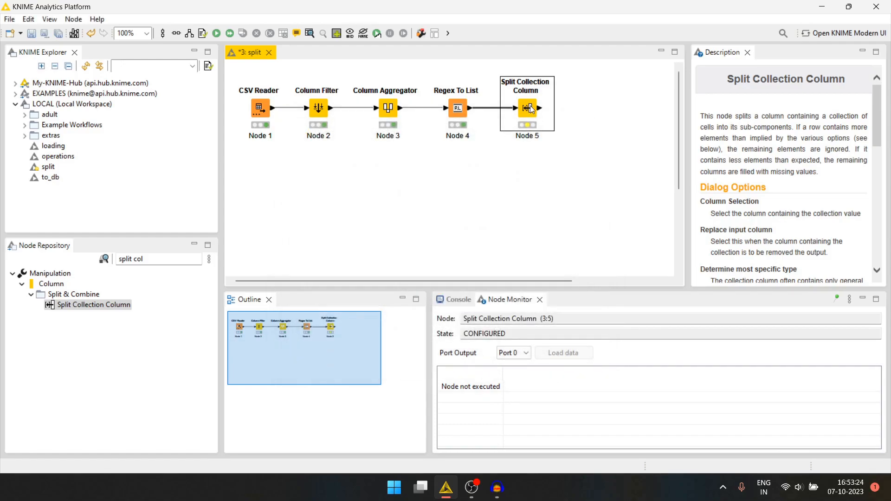
Execute the Split Collection Column node and compare the split values with the concatenated column in its output
{"action": "key", "text": "F7"}
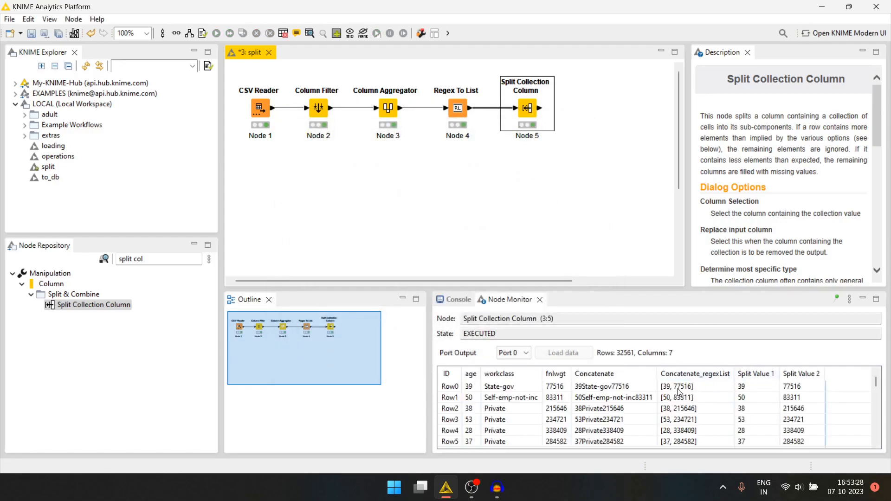
{"action": "left_click_drag", "start_coordinate": [578, 387], "coordinate": [632, 391]}
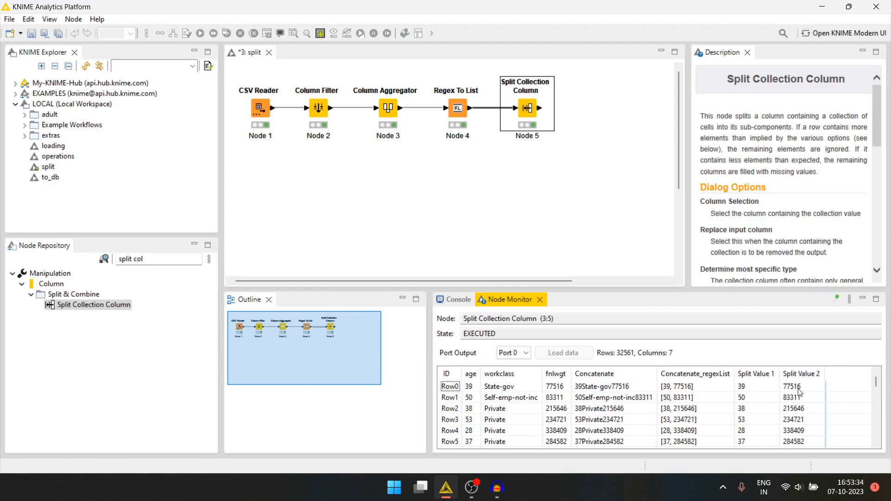
{"action": "left_click", "coordinate": [579, 167]}
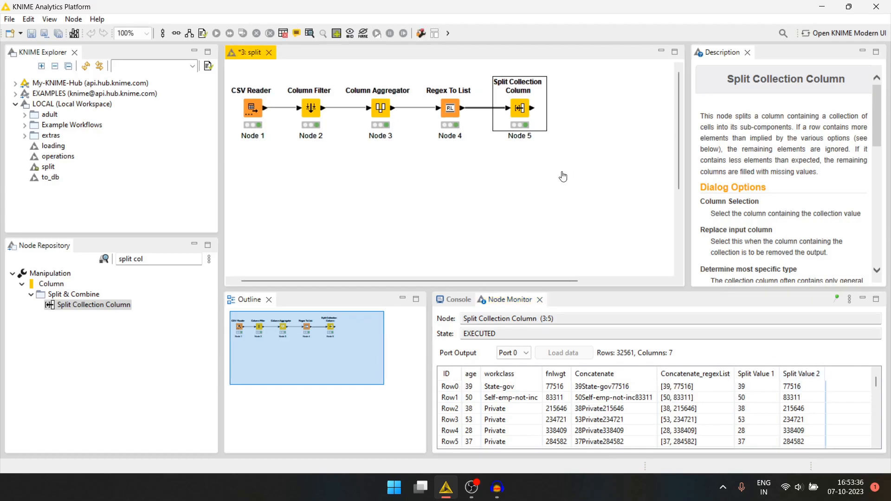
Find the Column Renamer node, add it after Split Collection Column and connect the two nodes
{"action": "scroll", "coordinate": [533, 207], "scroll_direction": "right", "scroll_amount": 2}
{"action": "left_click", "coordinate": [161, 261]}
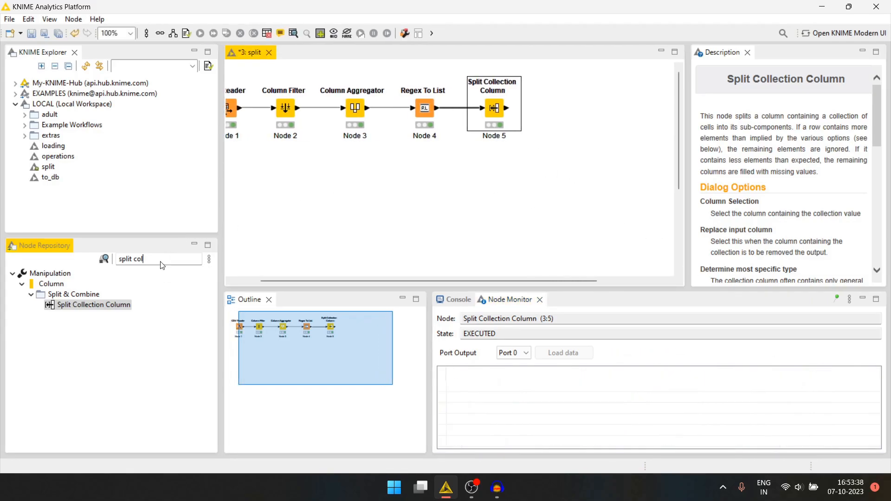
{"action": "type", "text": "column re"}
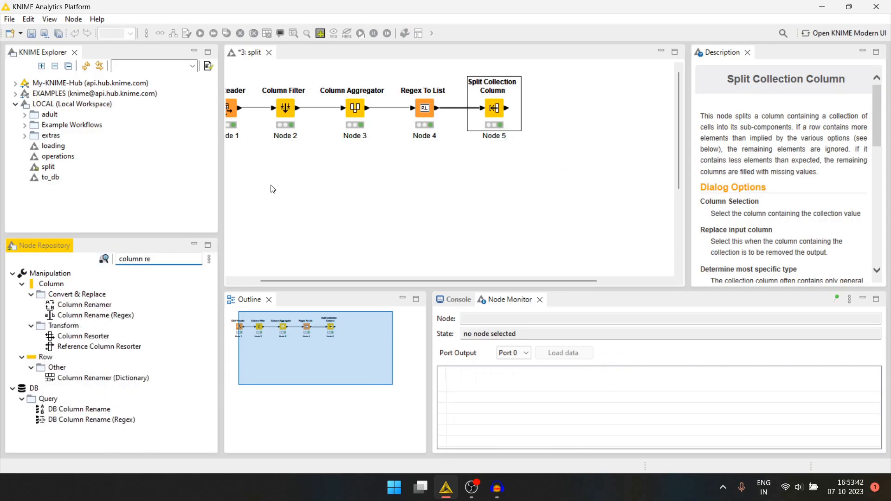
{"action": "left_click_drag", "start_coordinate": [85, 305], "coordinate": [572, 116]}
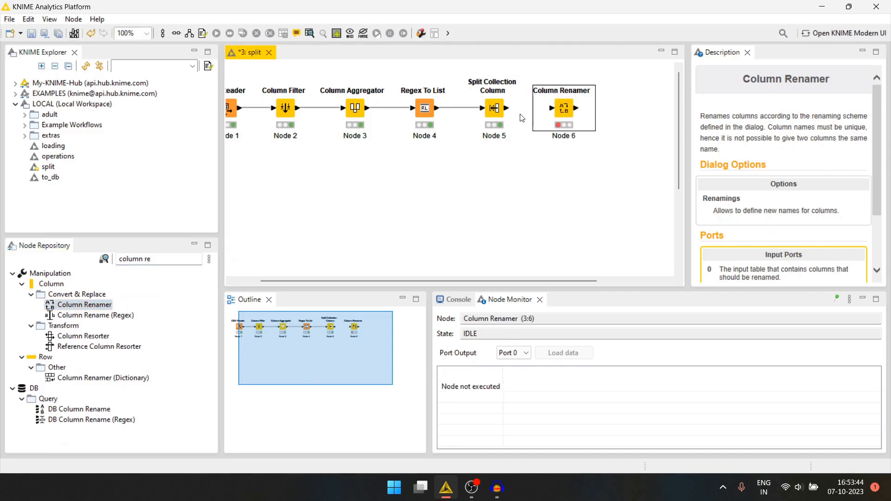
{"action": "left_click_drag", "start_coordinate": [508, 108], "coordinate": [561, 114]}
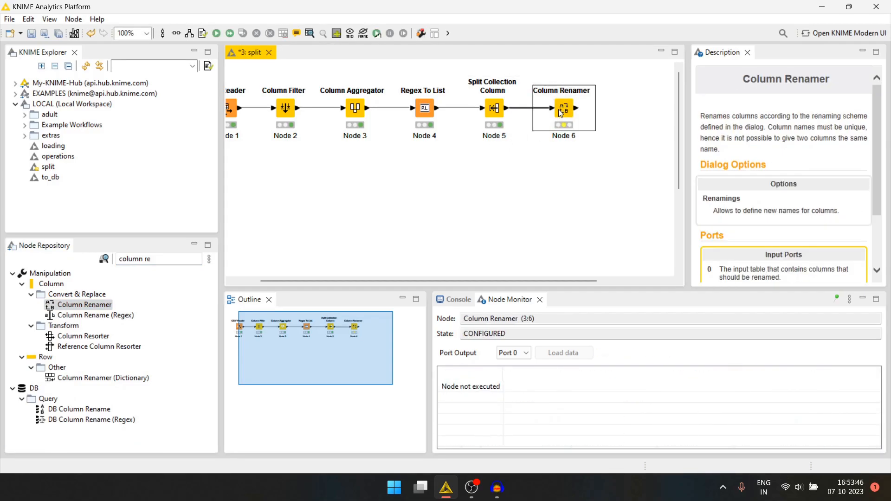
Set the Column Renamer to rename Split Value 1 to age
{"action": "double_click", "coordinate": [562, 113]}
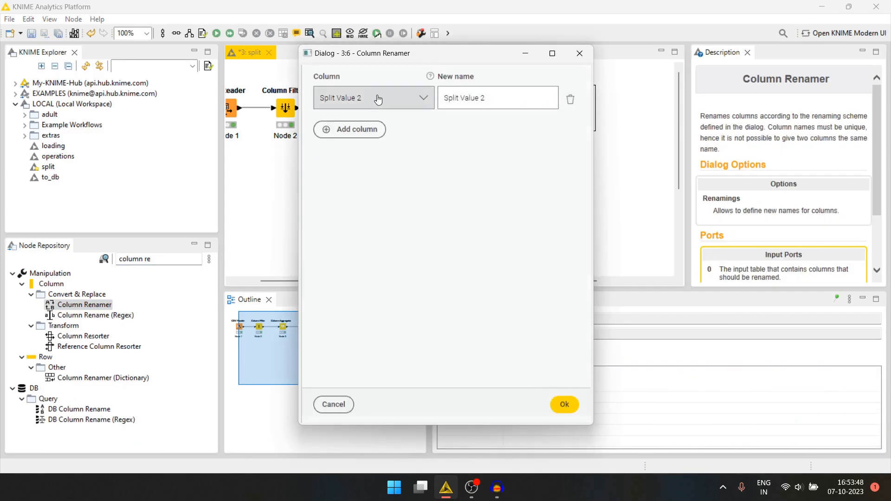
{"action": "left_click", "coordinate": [411, 96]}
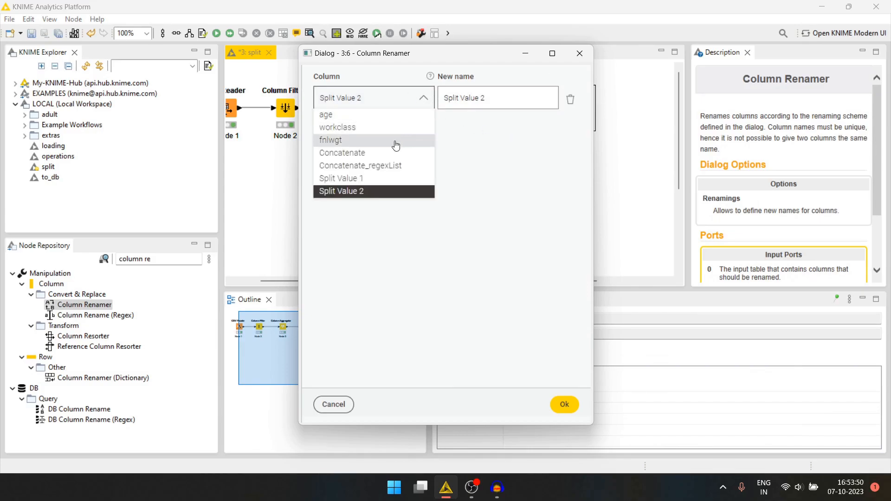
{"action": "left_click", "coordinate": [361, 179]}
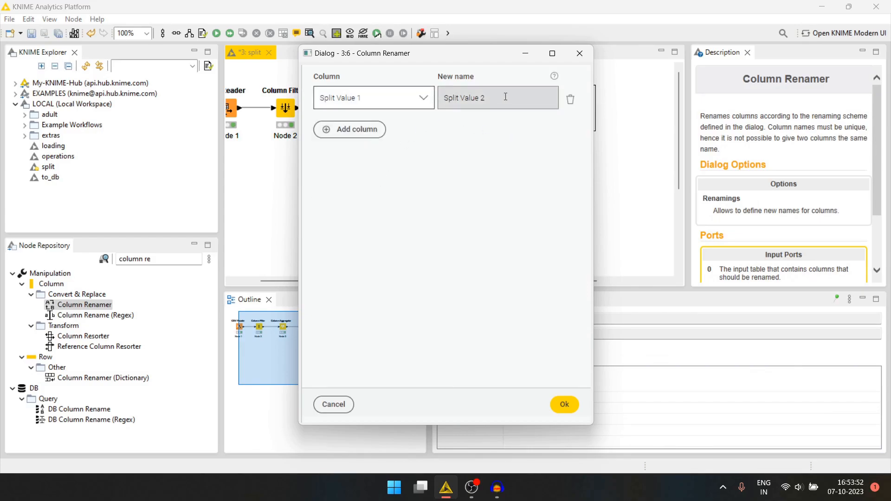
{"action": "left_click_drag", "start_coordinate": [506, 97], "coordinate": [436, 100]}
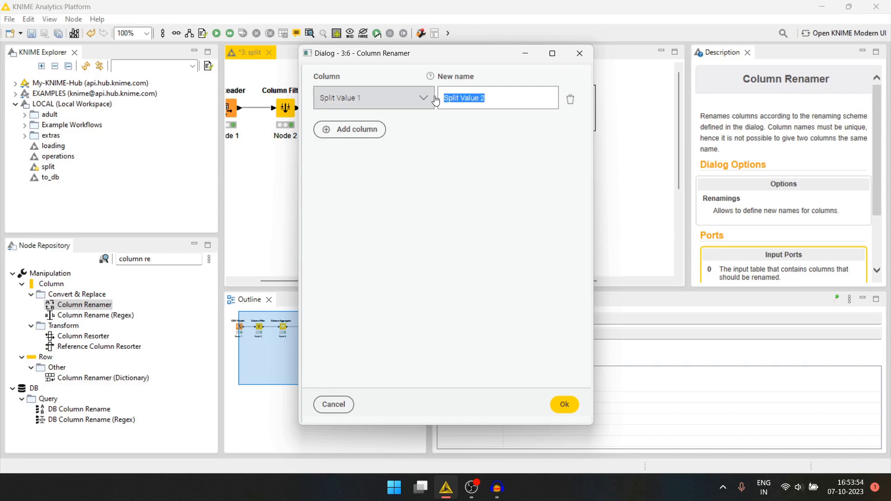
{"action": "type", "text": "age"}
Add a second renaming from Split Value 2 to fnlwgt and confirm the Column Renamer settings
{"action": "left_click", "coordinate": [371, 129]}
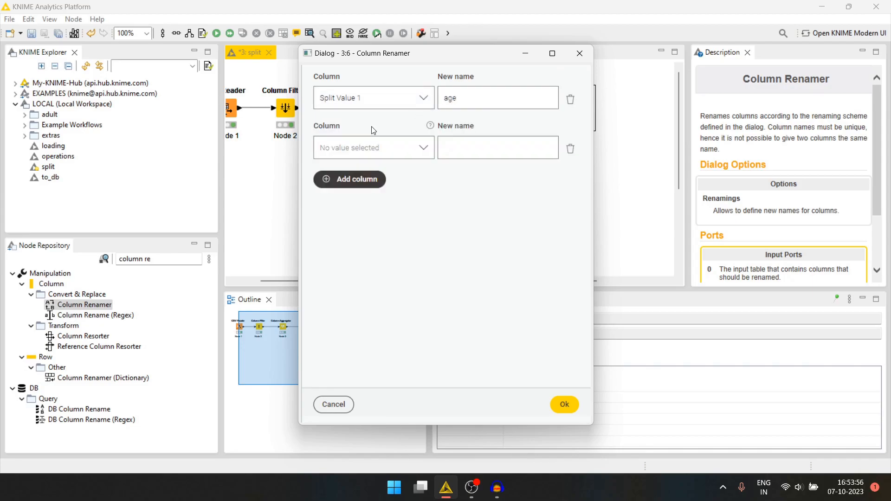
{"action": "left_click", "coordinate": [369, 159]}
{"action": "left_click", "coordinate": [357, 241]}
{"action": "left_click", "coordinate": [493, 153]}
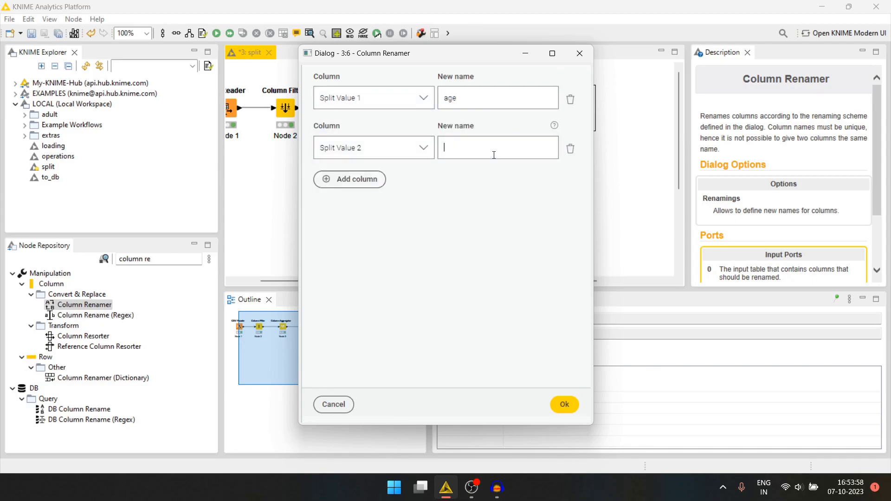
{"action": "type", "text": "fnlwgt"}
{"action": "left_click", "coordinate": [564, 404]}
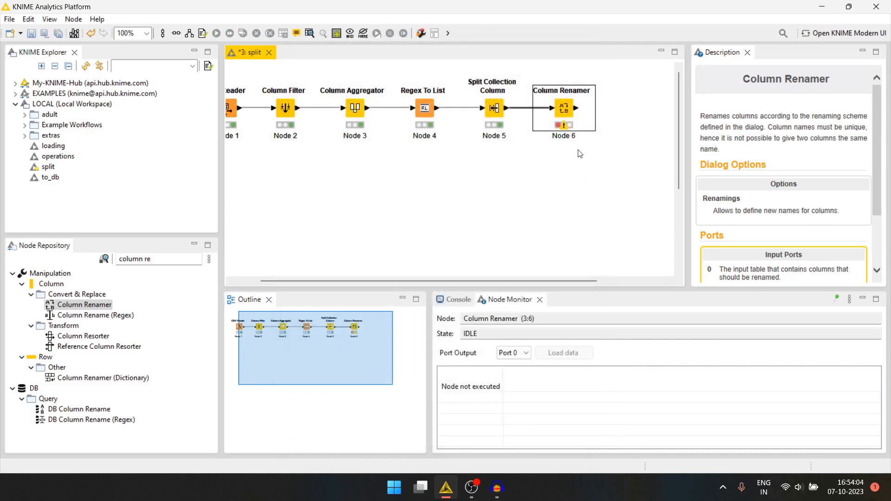
Review the Column Renamer's renaming settings and read the warning on the node
{"action": "double_click", "coordinate": [565, 109]}
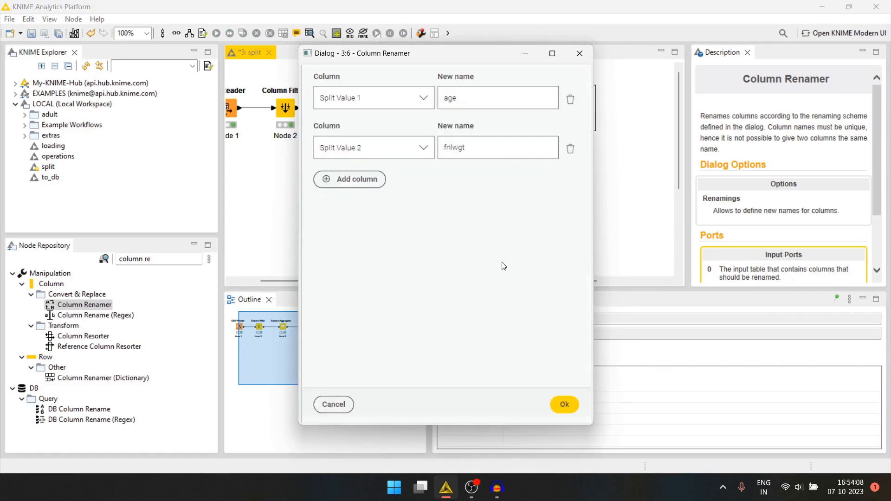
{"action": "left_click", "coordinate": [580, 53]}
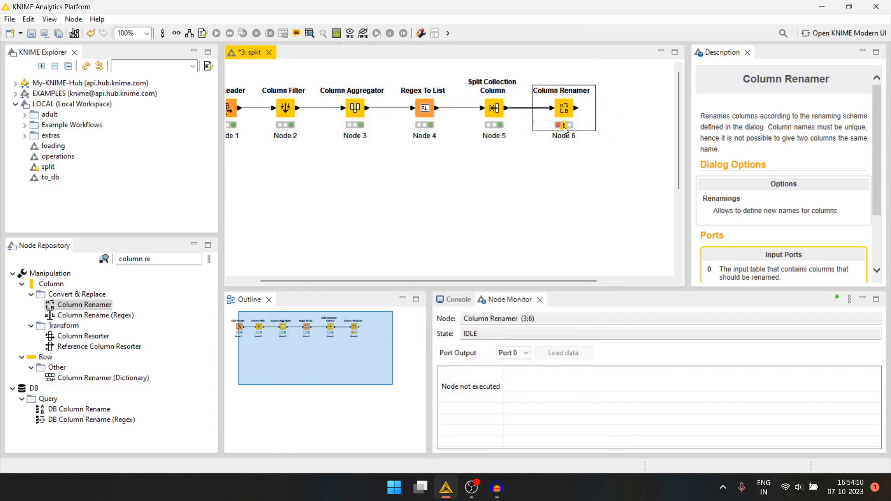
{"action": "mouse_move", "coordinate": [565, 129]}
Change the new column names in the Column Renamer to age_split and fnlwgt_split
{"action": "double_click", "coordinate": [564, 110]}
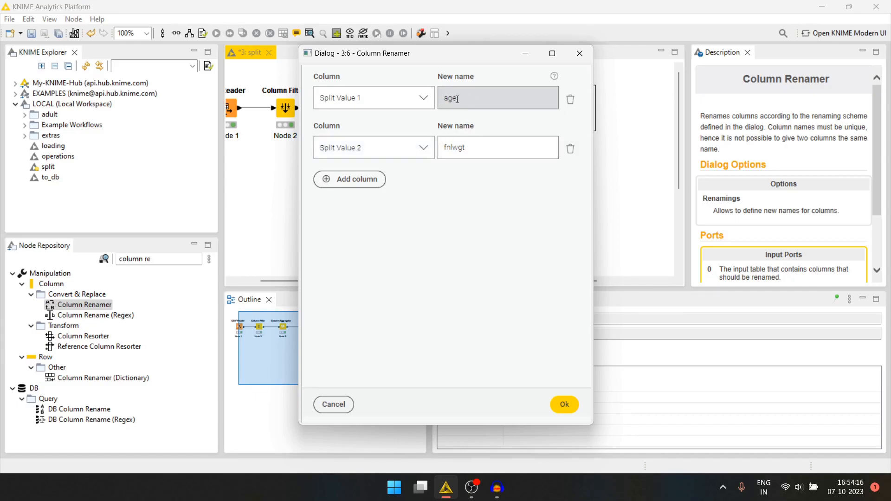
{"action": "left_click", "coordinate": [491, 103]}
{"action": "type", "text": "_spl"}
{"action": "left_click", "coordinate": [489, 146]}
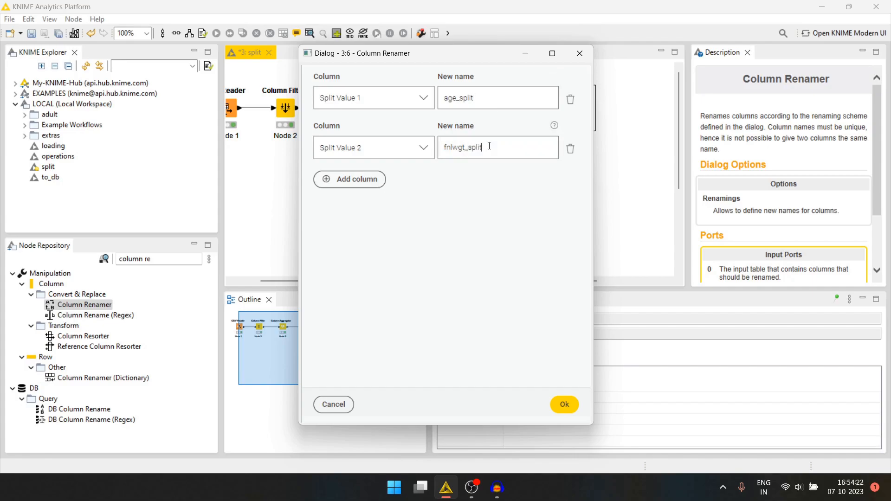
{"action": "left_click", "coordinate": [564, 404]}
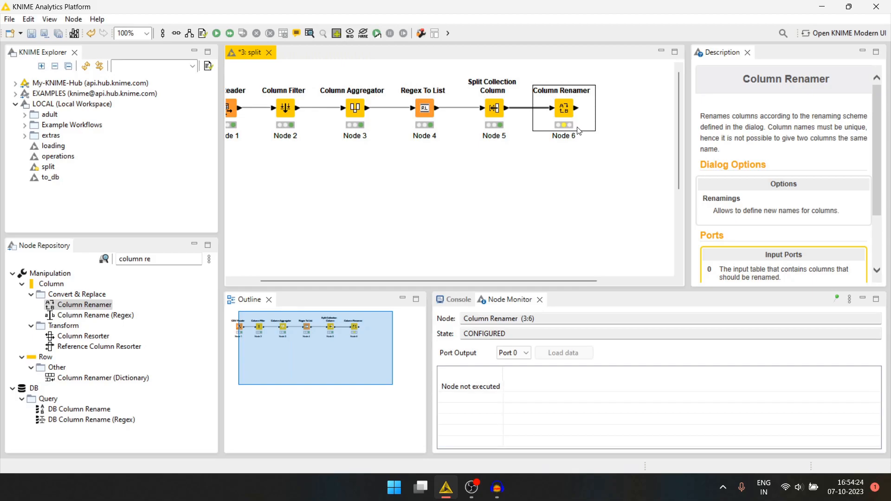
Execute the Column Renamer and inspect its output table
{"action": "key", "text": "F7"}
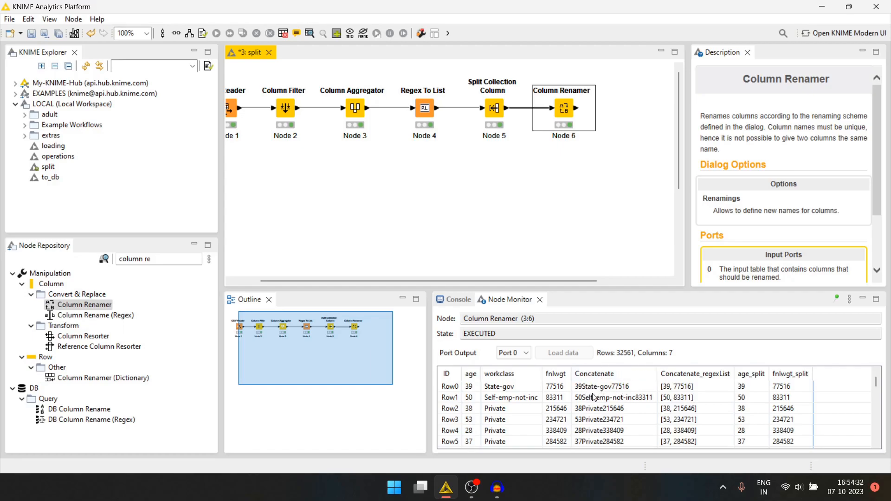
{"action": "scroll", "coordinate": [492, 191], "scroll_direction": "left", "scroll_amount": 2}
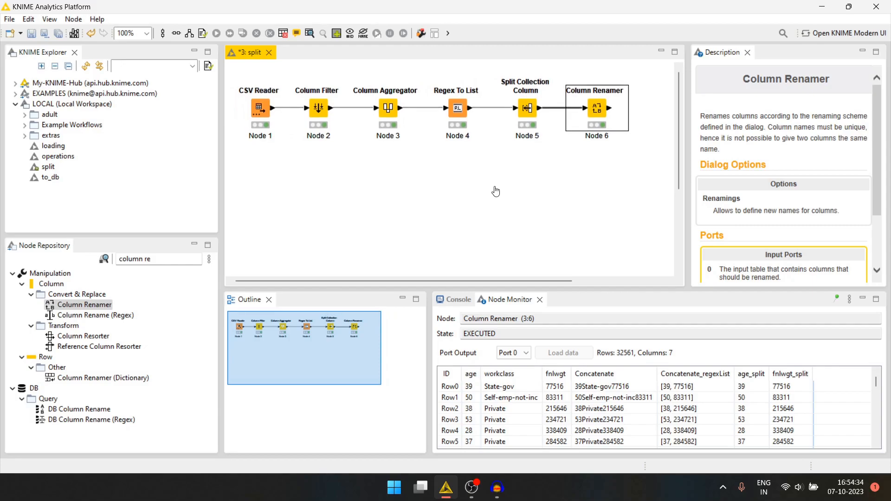
Duplicate the Regex To List node and place the copy directly below the original
{"action": "scroll", "coordinate": [464, 195], "scroll_direction": "right", "scroll_amount": 1}
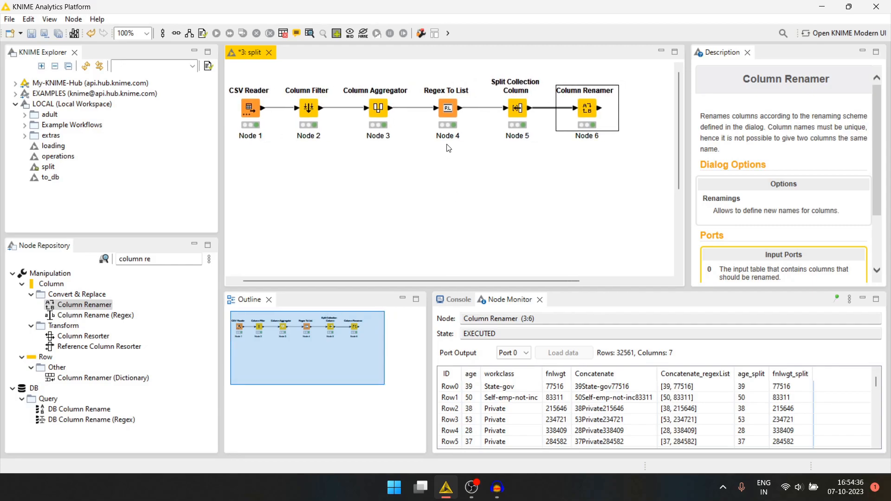
{"action": "left_click", "coordinate": [448, 108]}
{"action": "key", "text": "ctrl+c"}
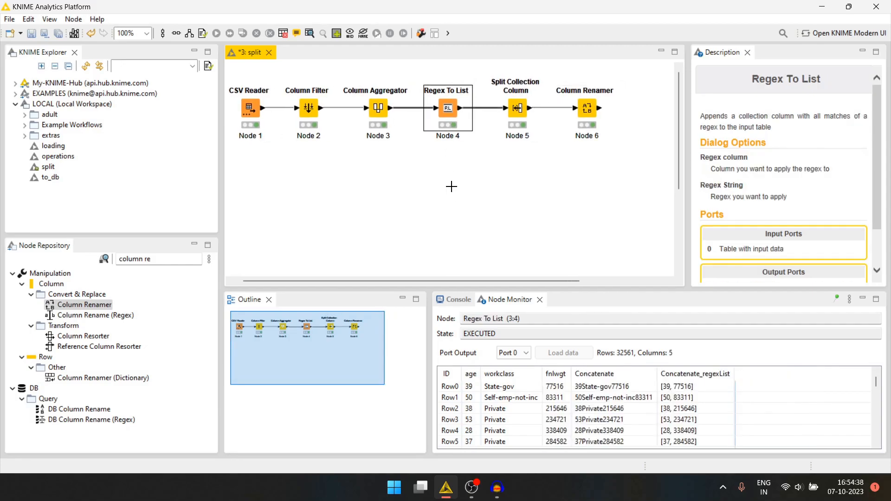
{"action": "key", "text": "ctrl+v"}
{"action": "left_click_drag", "start_coordinate": [517, 184], "coordinate": [458, 185]}
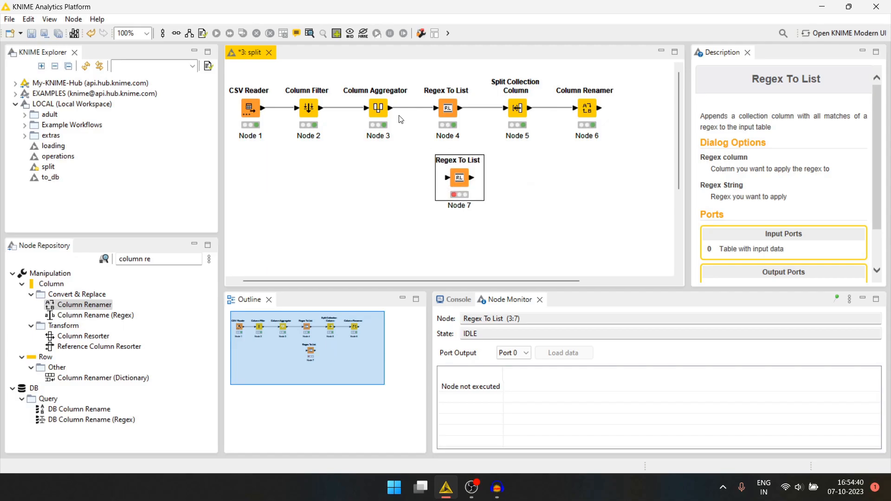
Connect the Column Aggregator to the copied Regex To List and execute the copy with the regex string [a-zA-Z]+
{"action": "left_click_drag", "start_coordinate": [391, 108], "coordinate": [450, 180]}
{"action": "double_click", "coordinate": [448, 180]}
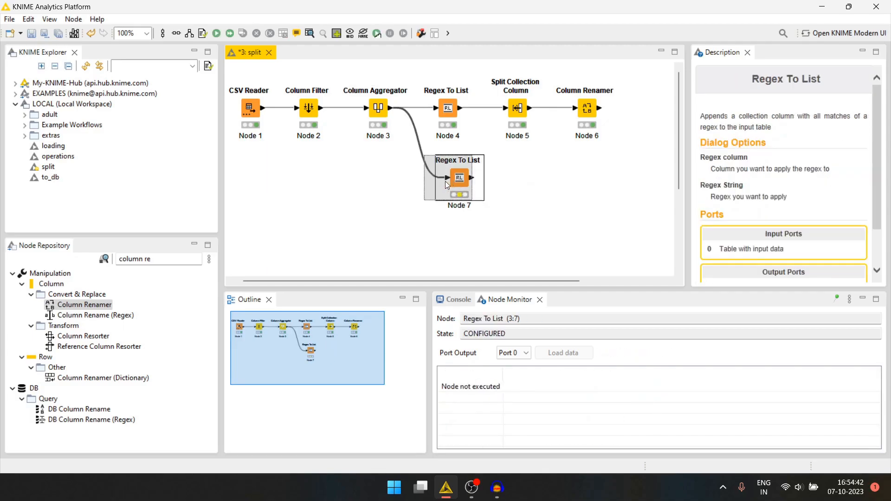
{"action": "left_click_drag", "start_coordinate": [461, 254], "coordinate": [428, 253]}
{"action": "type", "text": "["}
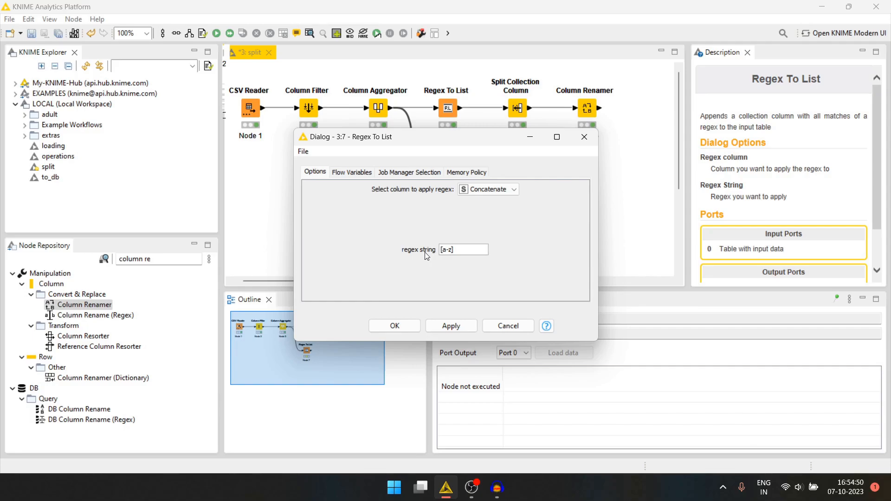
{"action": "type", "text": "a-zA-Z"}
{"action": "type", "text": "+"}
{"action": "left_click", "coordinate": [380, 328]}
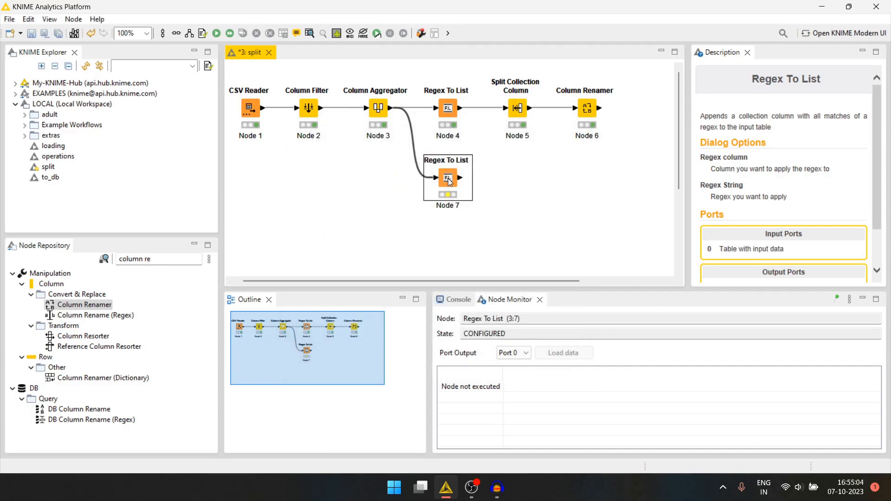
{"action": "key", "text": "F7"}
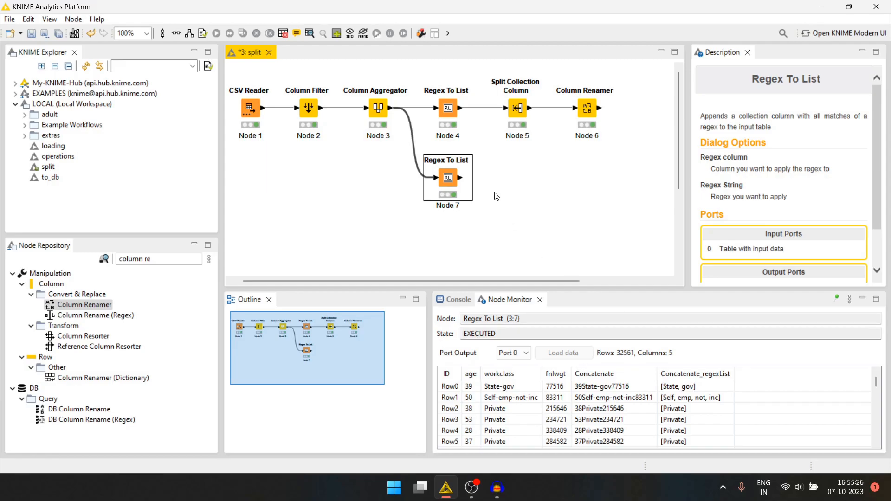
Find the Column Expressions node, place it beside the lower Regex To List, and connect the two
{"action": "left_click", "coordinate": [116, 261]}
{"action": "type", "text": "column exp"}
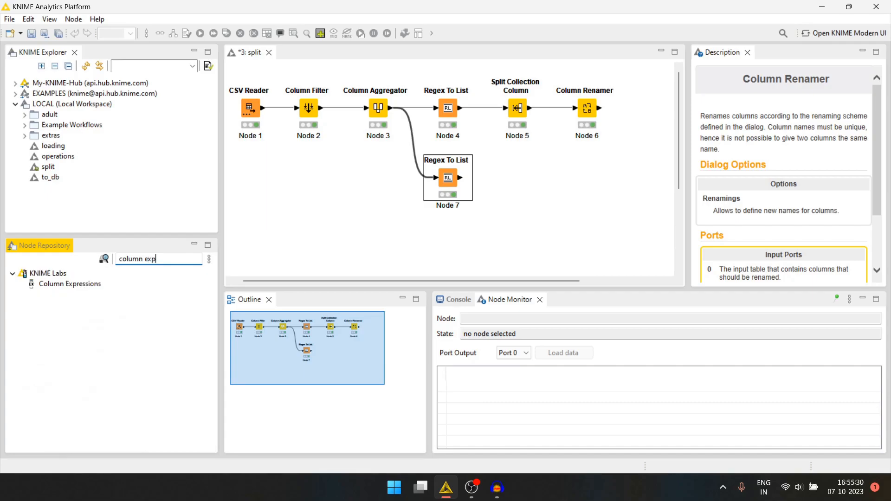
{"action": "left_click_drag", "start_coordinate": [70, 284], "coordinate": [523, 179]}
{"action": "left_click_drag", "start_coordinate": [461, 178], "coordinate": [521, 176]}
Add a new expression in the Column Expressions node and insert the arrayToString(array) function from the Array category
{"action": "left_click", "coordinate": [517, 176]}
{"action": "double_click", "coordinate": [517, 177]}
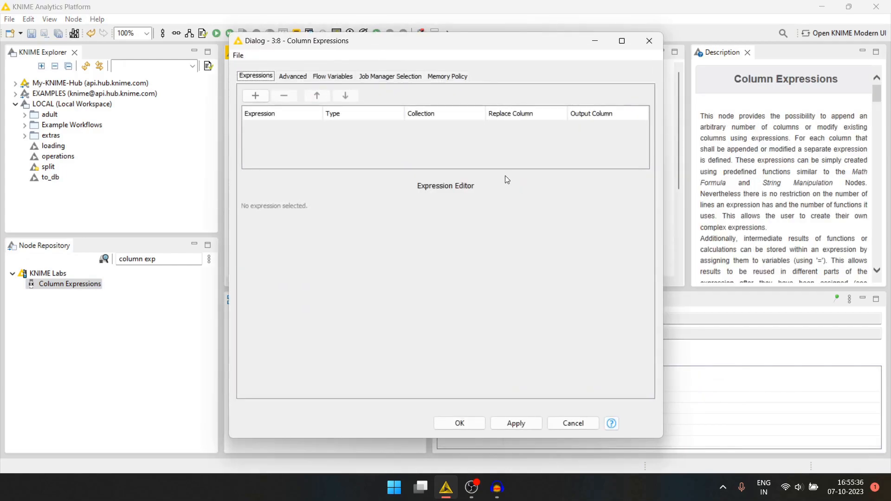
{"action": "left_click", "coordinate": [292, 76]}
{"action": "left_click", "coordinate": [260, 76]}
{"action": "left_click", "coordinate": [256, 96]}
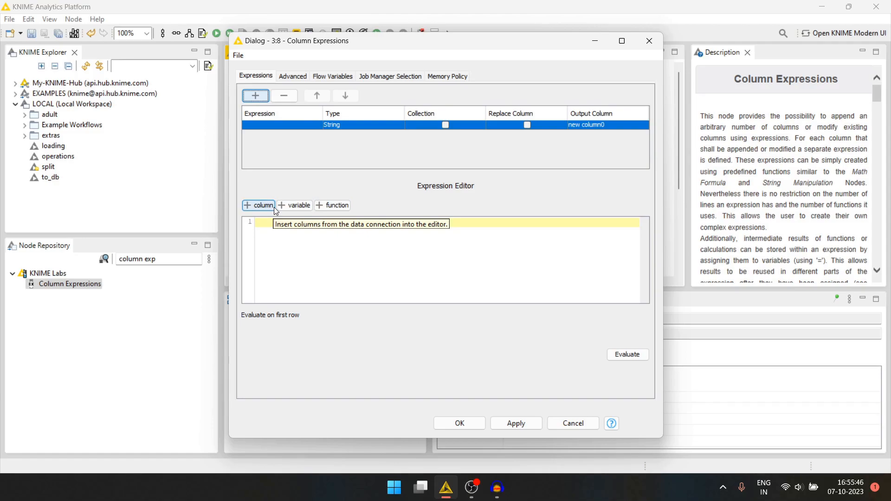
{"action": "left_click", "coordinate": [332, 205]}
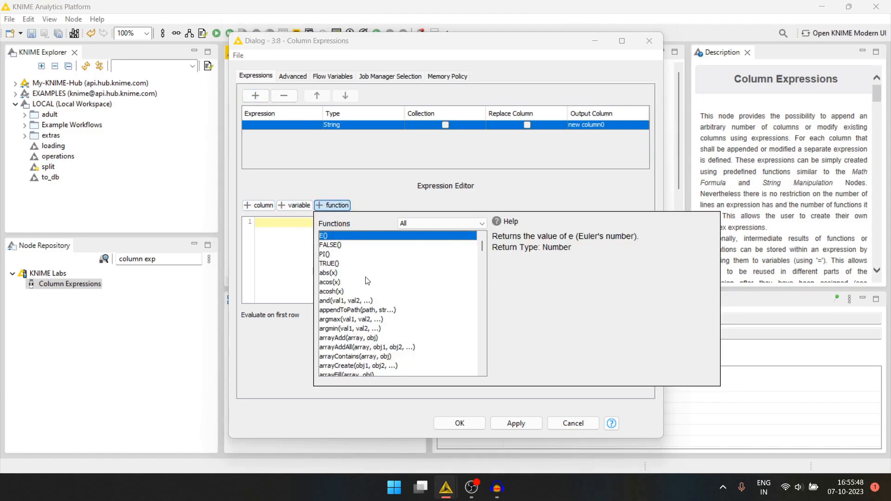
{"action": "left_click", "coordinate": [428, 223]}
{"action": "scroll", "coordinate": [411, 289], "scroll_direction": "down", "scroll_amount": 1}
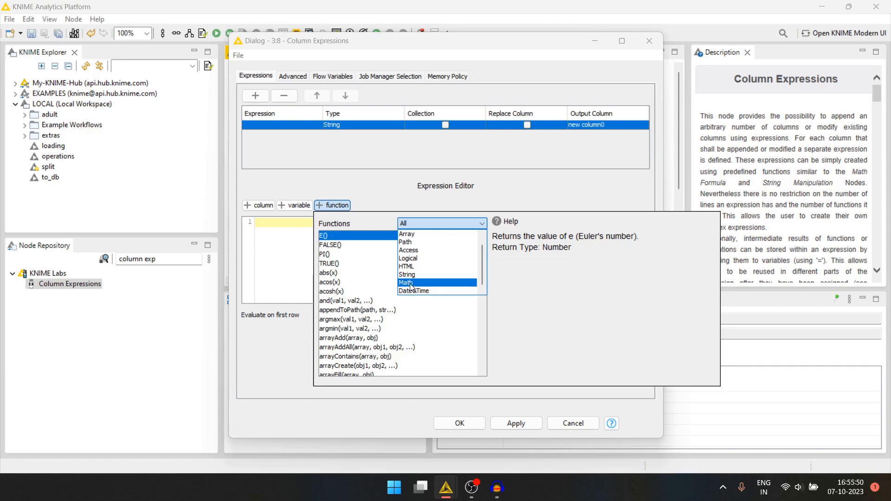
{"action": "scroll", "coordinate": [412, 270], "scroll_direction": "up", "scroll_amount": 1}
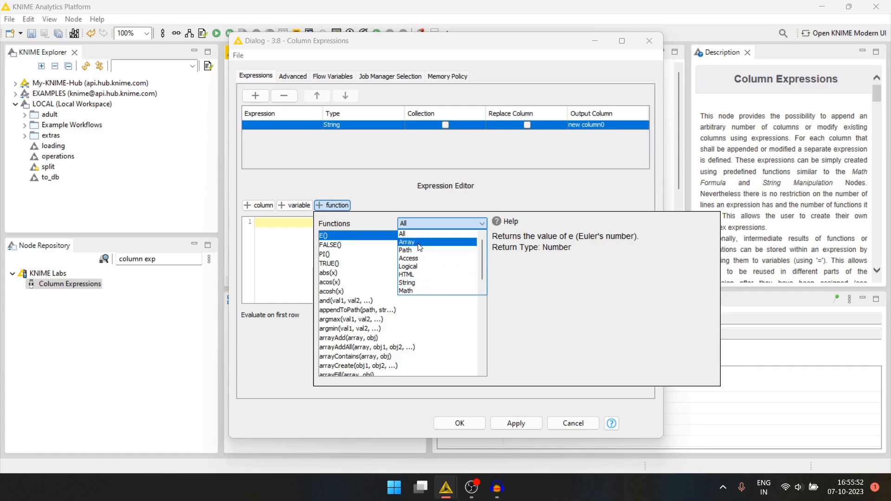
{"action": "left_click", "coordinate": [415, 242]}
{"action": "scroll", "coordinate": [351, 332], "scroll_direction": "down", "scroll_amount": 3}
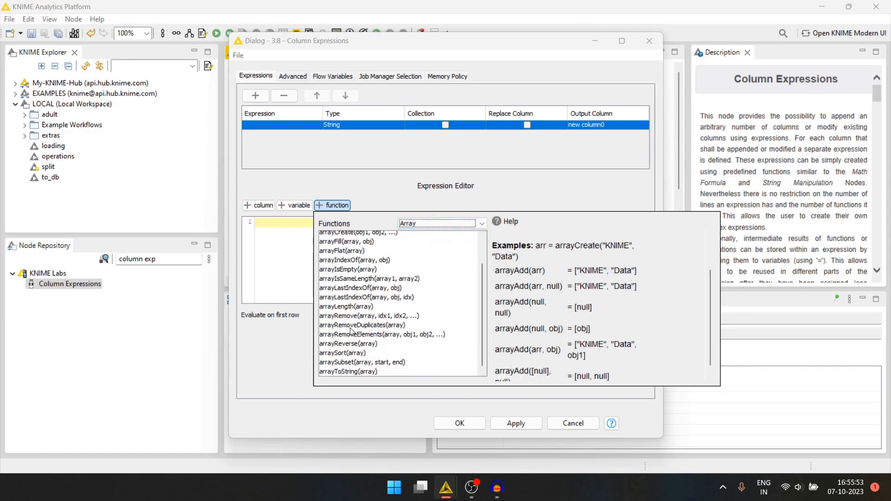
{"action": "left_click", "coordinate": [342, 371]}
{"action": "double_click", "coordinate": [342, 371]}
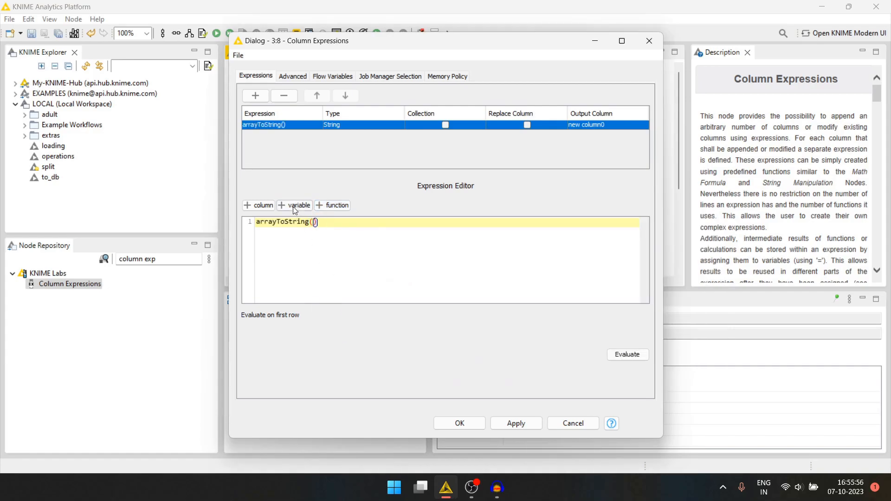
Use the Concatenate_regexList column as the arrayToString argument, then execute the Column Expressions node and inspect its output
{"action": "left_click", "coordinate": [259, 205]}
{"action": "left_click", "coordinate": [287, 259]}
{"action": "double_click", "coordinate": [287, 259]}
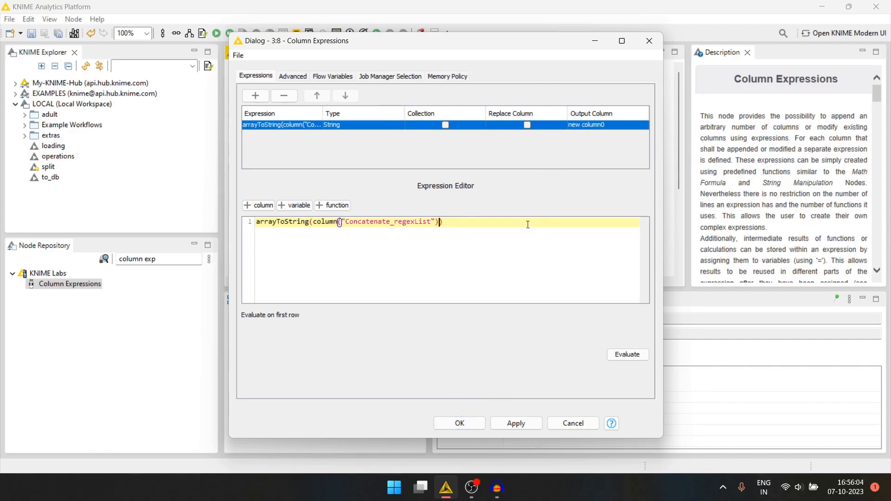
{"action": "left_click", "coordinate": [460, 424]}
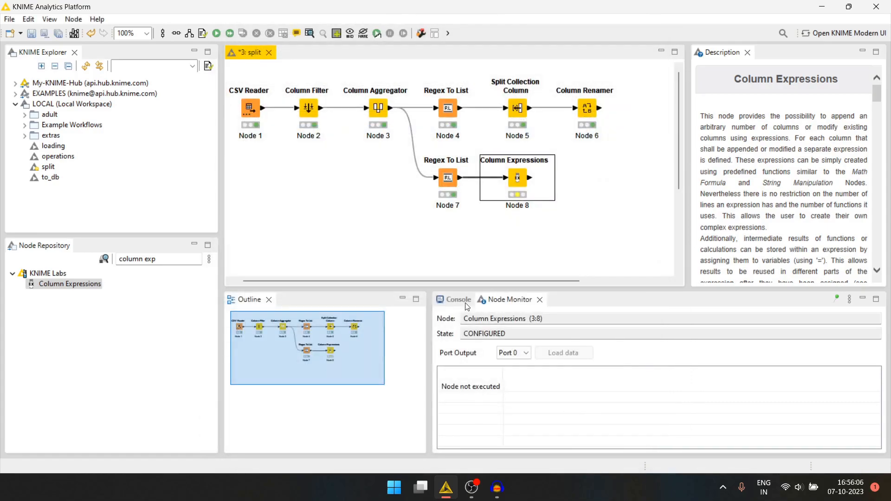
{"action": "key", "text": "F7"}
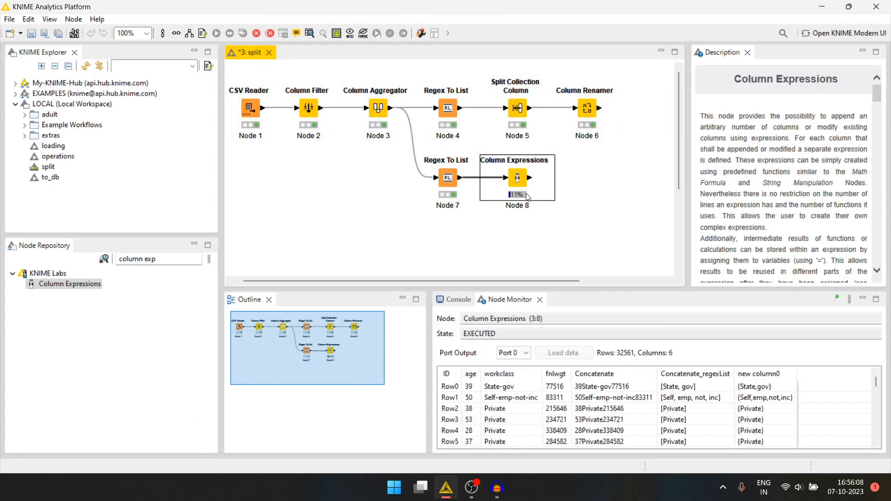
{"action": "scroll", "coordinate": [517, 249], "scroll_direction": "right", "scroll_amount": 3}
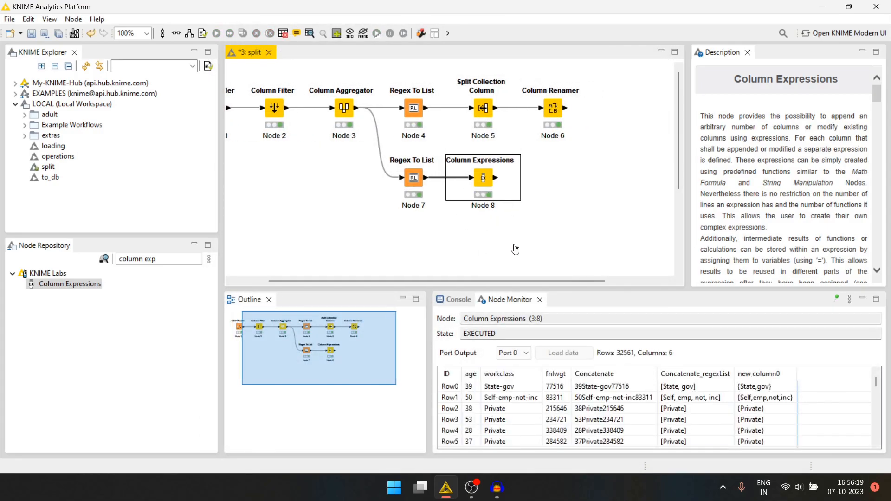
{"action": "left_click", "coordinate": [742, 392]}
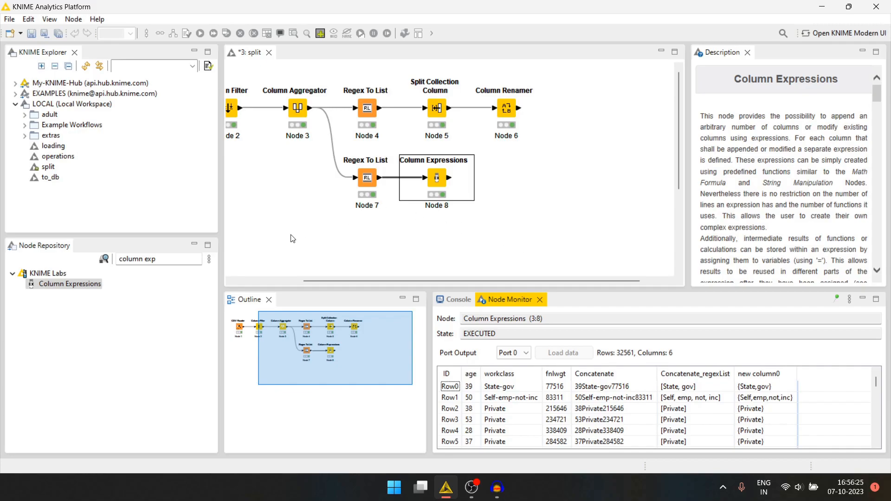
Find the String Manipulation node, place it after Column Expressions, and connect the two
{"action": "left_click", "coordinate": [161, 259]}
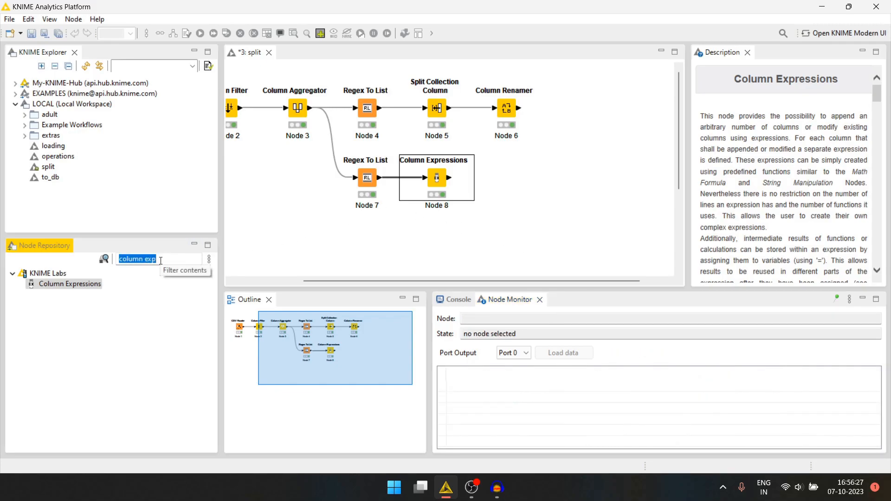
{"action": "type", "text": "string man"}
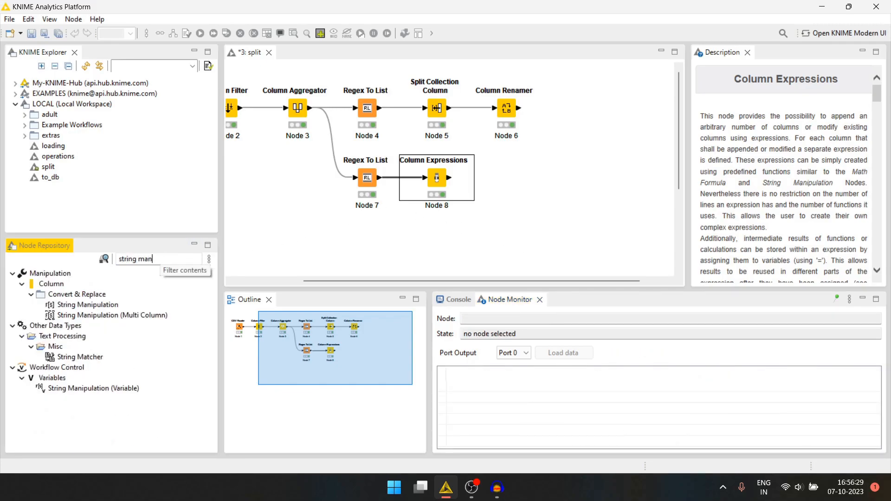
{"action": "left_click_drag", "start_coordinate": [88, 305], "coordinate": [532, 180]}
{"action": "left_click_drag", "start_coordinate": [451, 178], "coordinate": [512, 179]}
Build the expression removeChars($new column0$, "{}") in the String Manipulation node using the function from the Remove category
{"action": "double_click", "coordinate": [529, 178]}
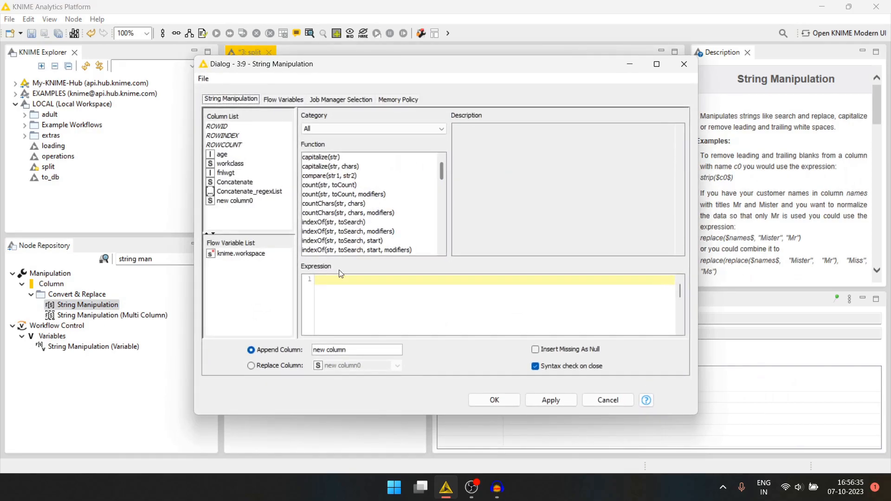
{"action": "scroll", "coordinate": [325, 223], "scroll_direction": "down", "scroll_amount": 12}
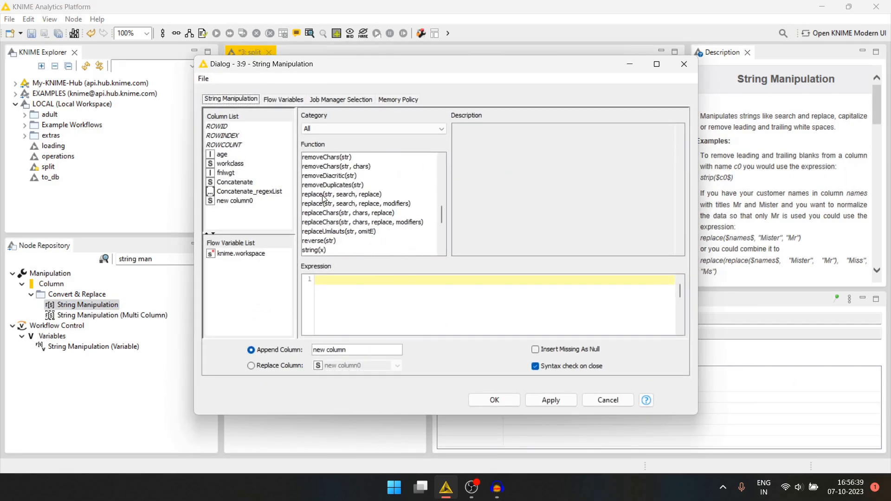
{"action": "scroll", "coordinate": [323, 248], "scroll_direction": "down", "scroll_amount": 5}
{"action": "scroll", "coordinate": [322, 246], "scroll_direction": "up", "scroll_amount": 2}
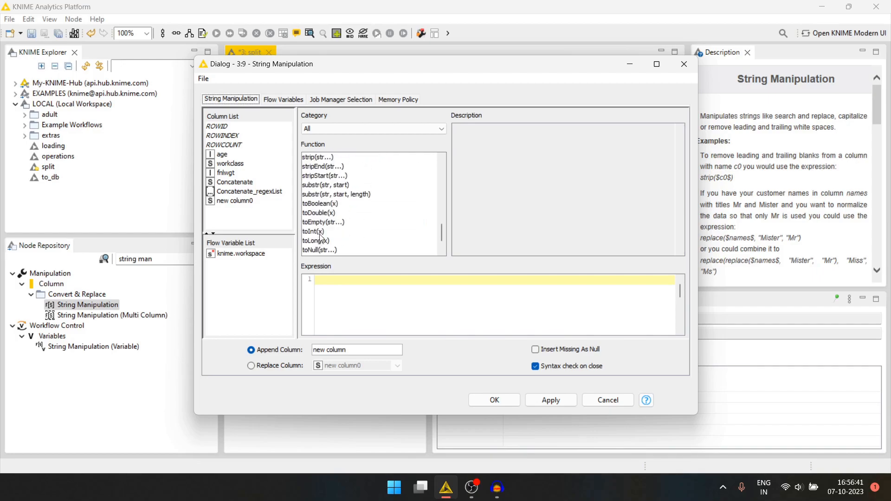
{"action": "left_click", "coordinate": [346, 130]}
{"action": "scroll", "coordinate": [340, 178], "scroll_direction": "down", "scroll_amount": 2}
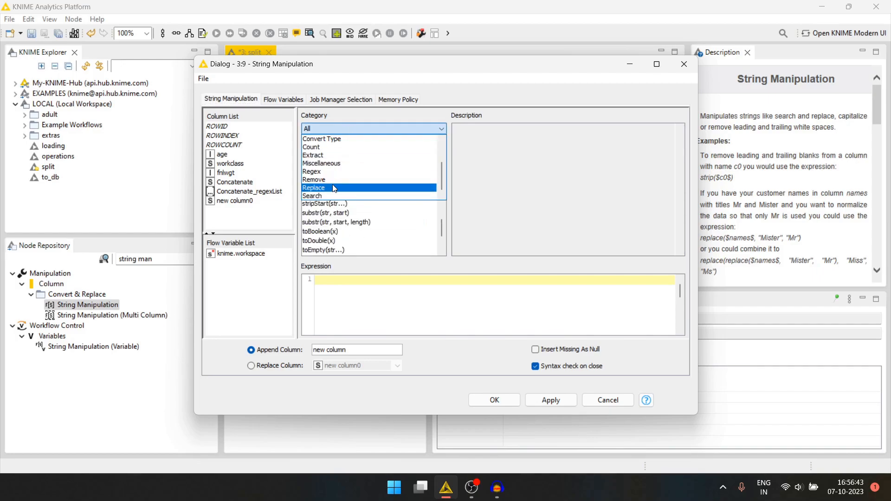
{"action": "left_click", "coordinate": [317, 180]}
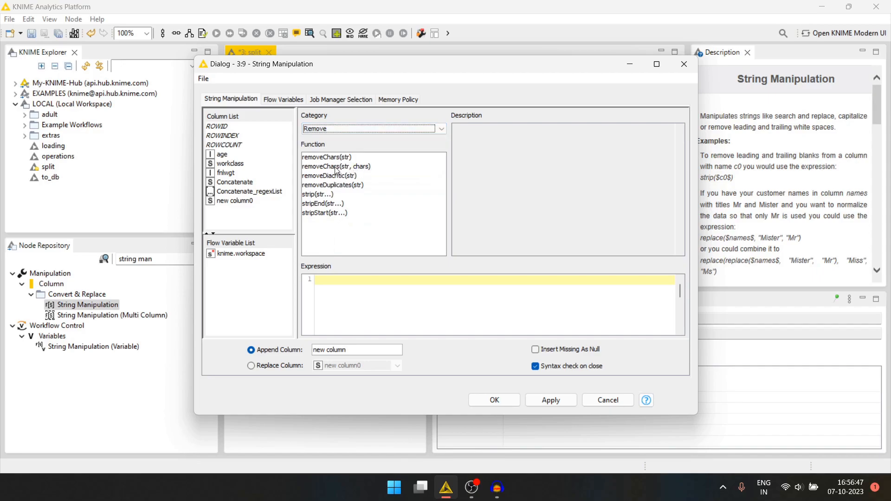
{"action": "double_click", "coordinate": [336, 167]}
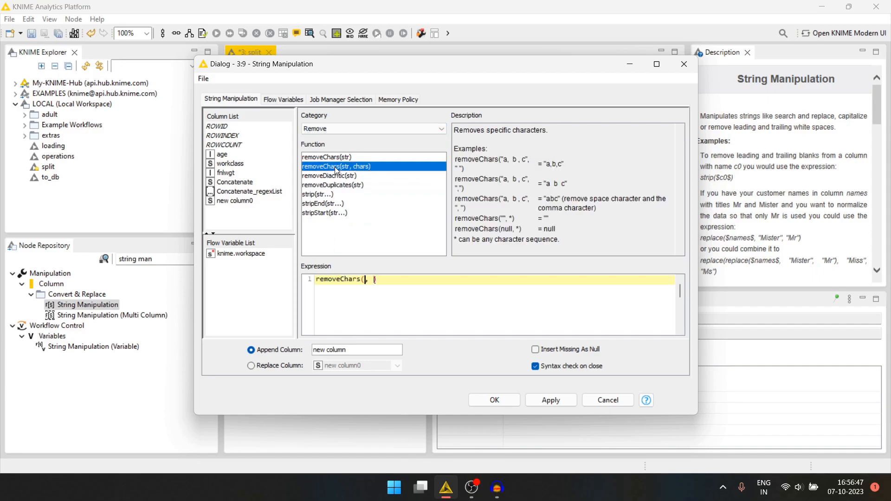
{"action": "double_click", "coordinate": [235, 201]}
{"action": "left_click", "coordinate": [425, 280]}
{"action": "type", "text": "\"{}"}
Make the result replace the column new column0 and execute the String Manipulation node
{"action": "left_click", "coordinate": [258, 367]}
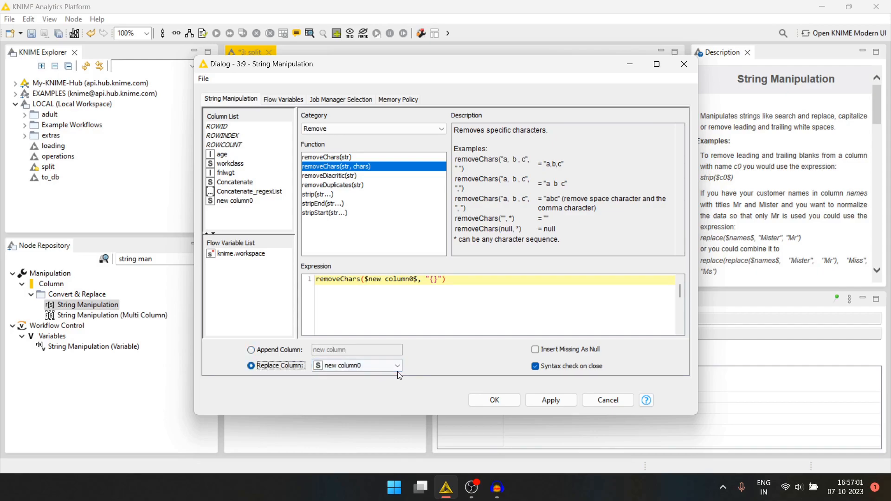
{"action": "left_click", "coordinate": [505, 400]}
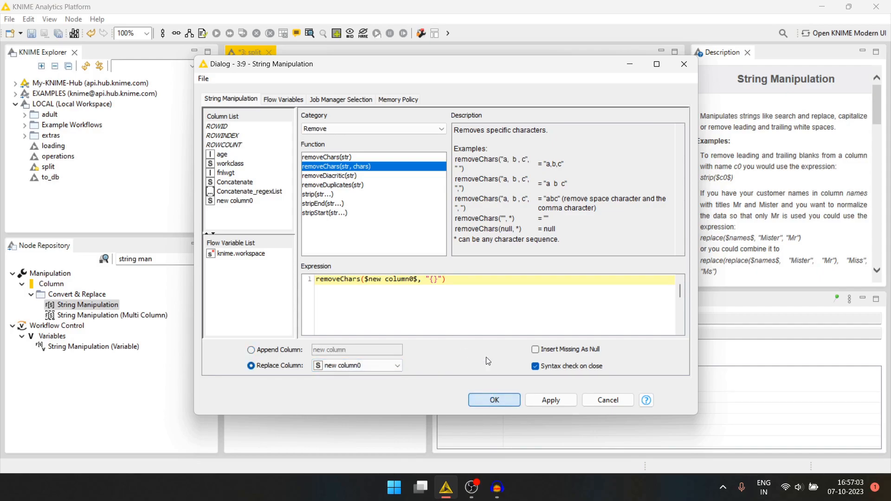
{"action": "key", "text": "F7"}
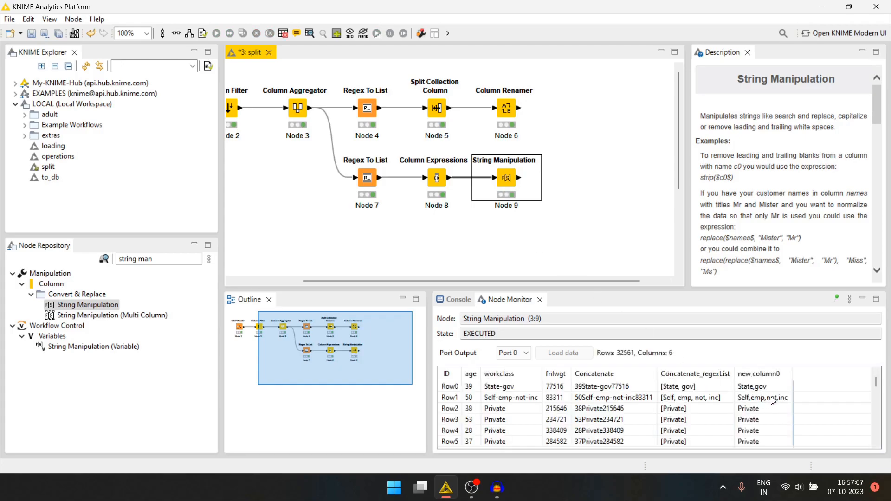
Add a second String Manipulation node after the first one and connect them
{"action": "left_click_drag", "start_coordinate": [605, 241], "coordinate": [573, 236]}
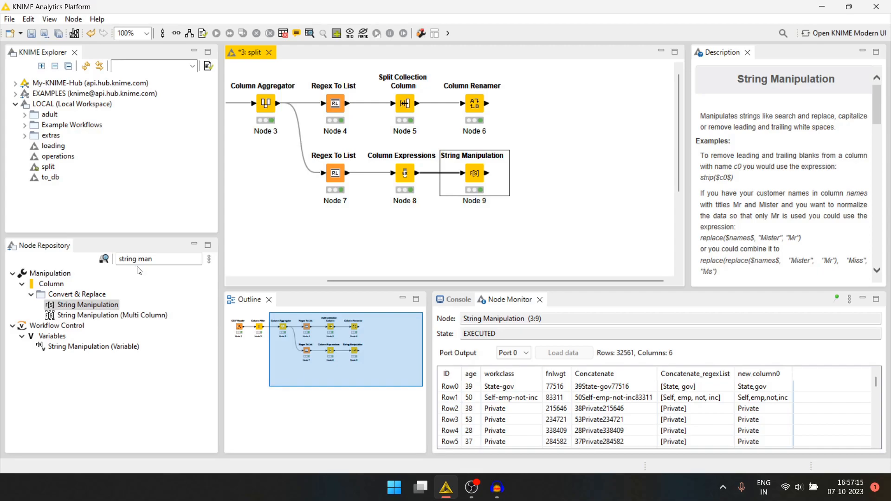
{"action": "left_click_drag", "start_coordinate": [88, 305], "coordinate": [568, 179]}
{"action": "left_click_drag", "start_coordinate": [487, 173], "coordinate": [546, 174]}
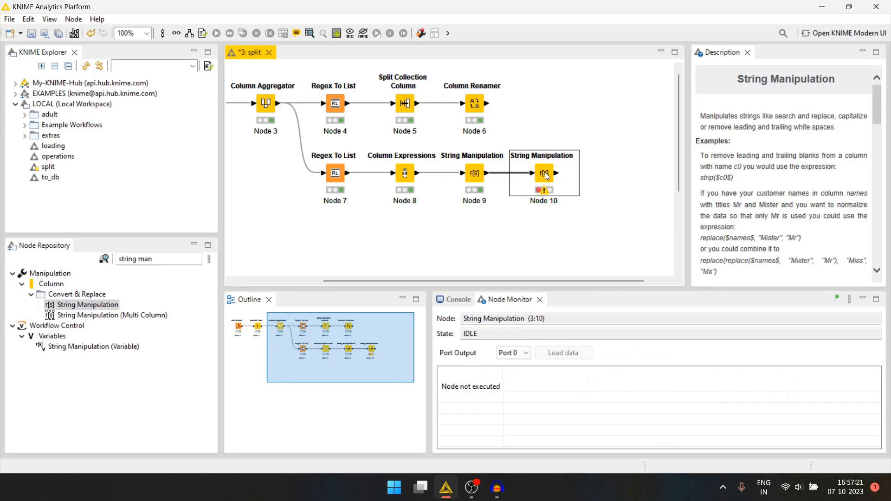
Build the expression replace($new column0$, ",", "") in the second String Manipulation node using the function from the Replace category
{"action": "double_click", "coordinate": [545, 174]}
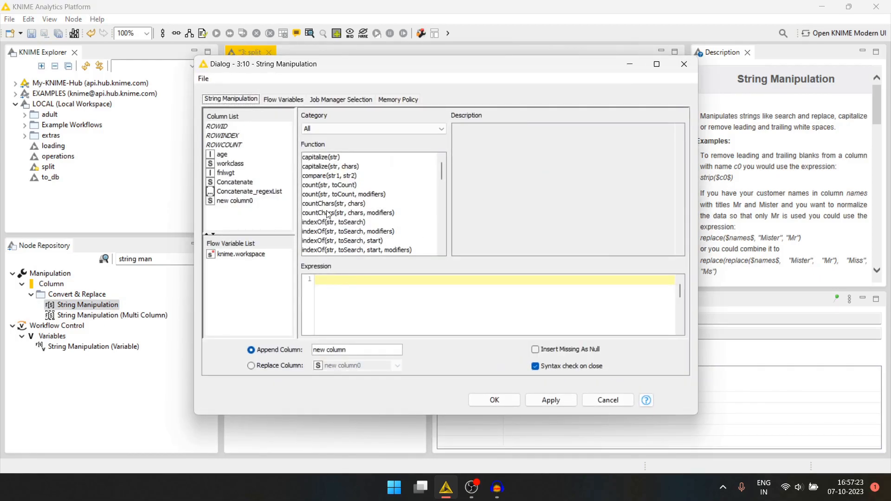
{"action": "left_click", "coordinate": [333, 128]}
{"action": "scroll", "coordinate": [329, 167], "scroll_direction": "down", "scroll_amount": 2}
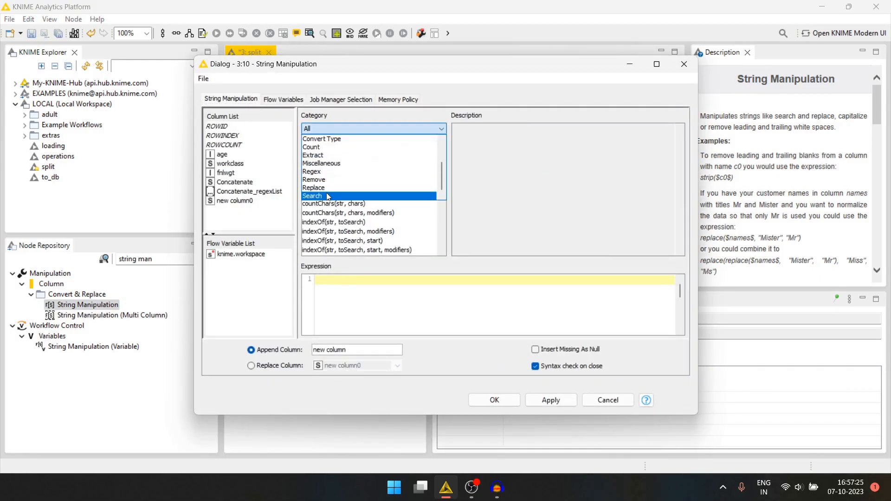
{"action": "left_click", "coordinate": [324, 188]}
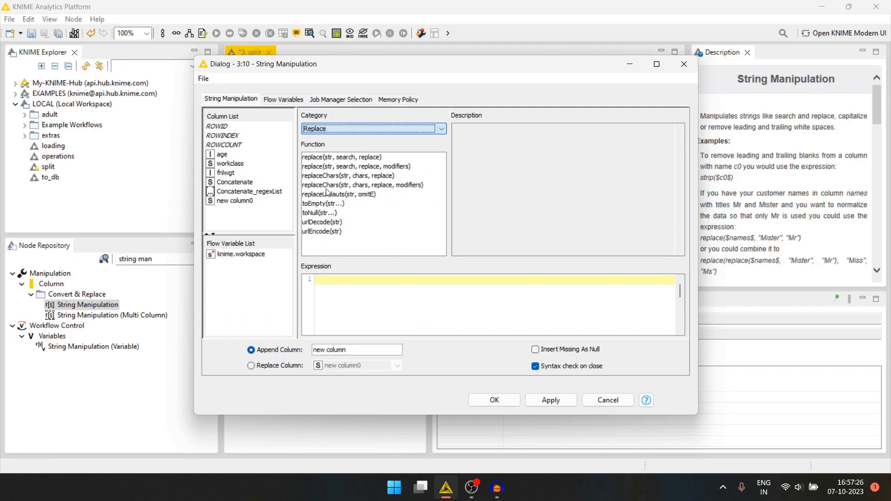
{"action": "double_click", "coordinate": [346, 158]}
{"action": "double_click", "coordinate": [232, 204]}
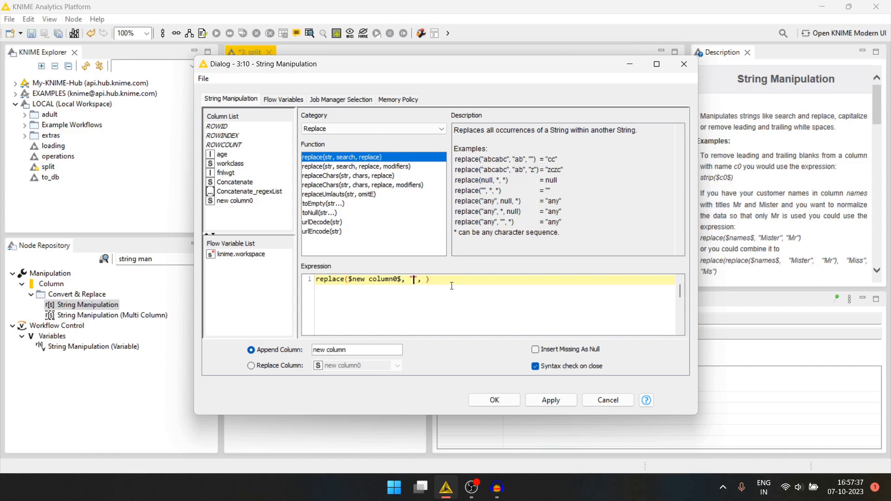
{"action": "key", "text": "Right"}
{"action": "key", "text": "Right"}
{"action": "key", "text": "Right"}
{"action": "type", "text": "\"\""}
Make the second String Manipulation node's result replace the column new column0, execute the node and review its output rows
{"action": "left_click_drag", "start_coordinate": [563, 68], "coordinate": [507, 114]}
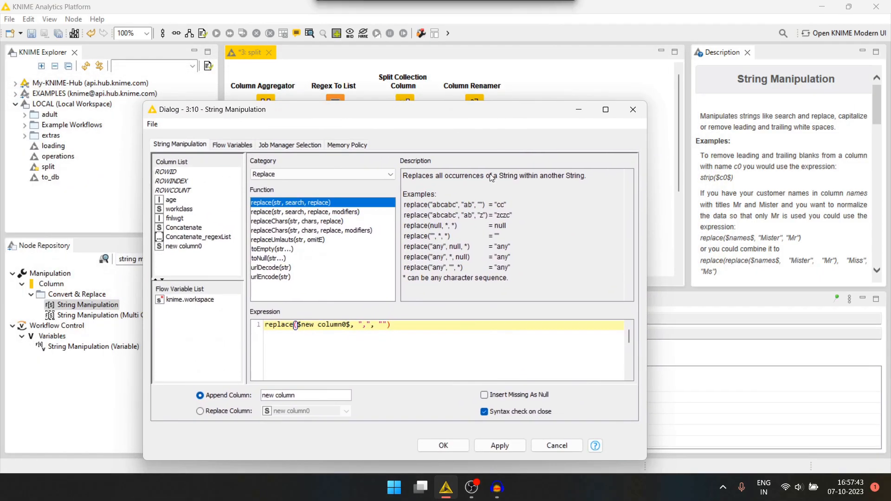
{"action": "left_click", "coordinate": [198, 412]}
{"action": "left_click", "coordinate": [444, 447]}
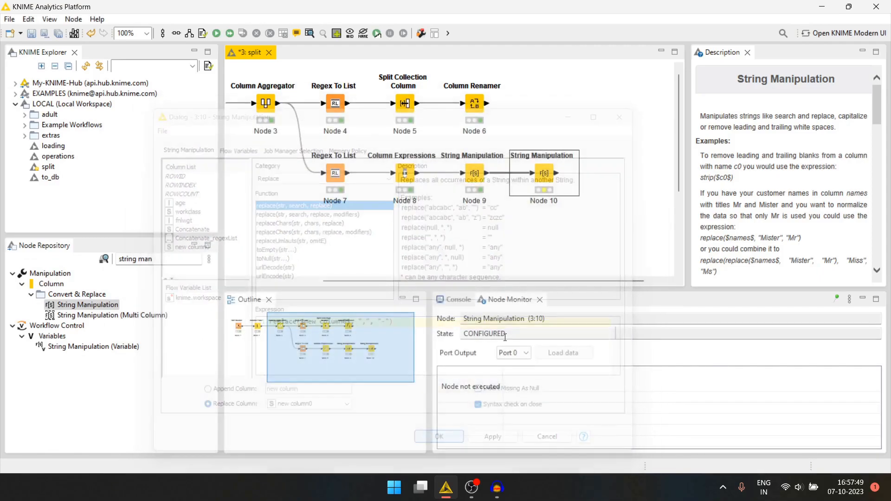
{"action": "key", "text": "F7"}
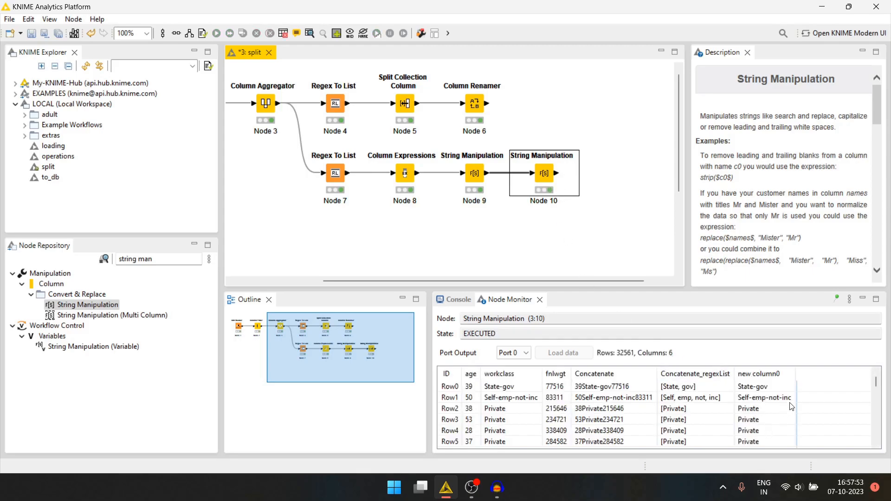
{"action": "scroll", "coordinate": [745, 401], "scroll_direction": "down", "scroll_amount": 10}
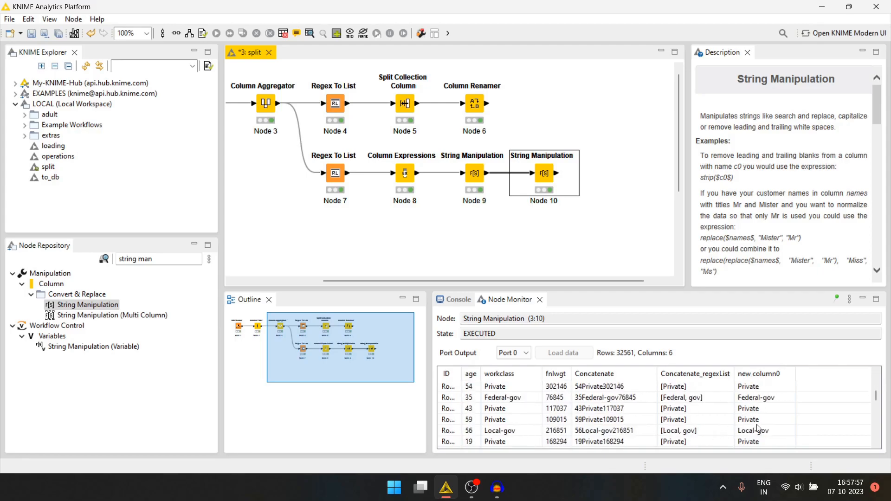
{"action": "scroll", "coordinate": [759, 423], "scroll_direction": "up", "scroll_amount": 10}
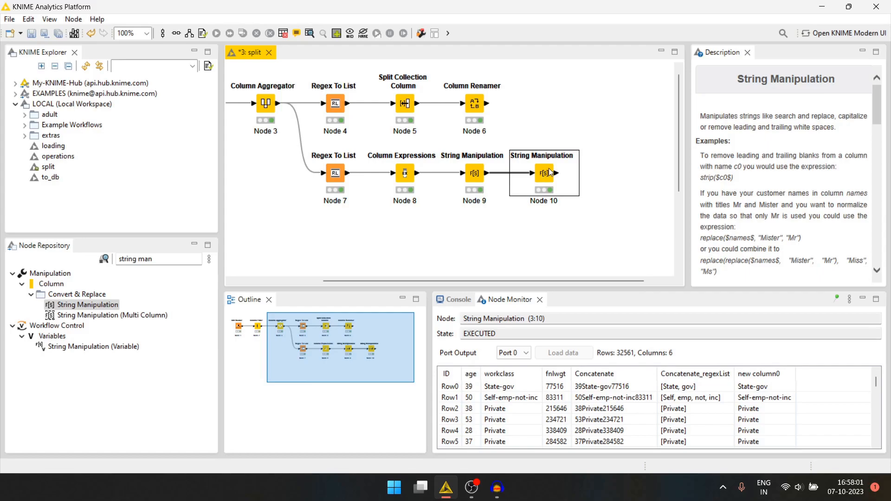
Find the Column Renamer node and place it after the second String Manipulation node, connected to it
{"action": "left_click", "coordinate": [156, 260]}
{"action": "key", "text": "ctrl+a"}
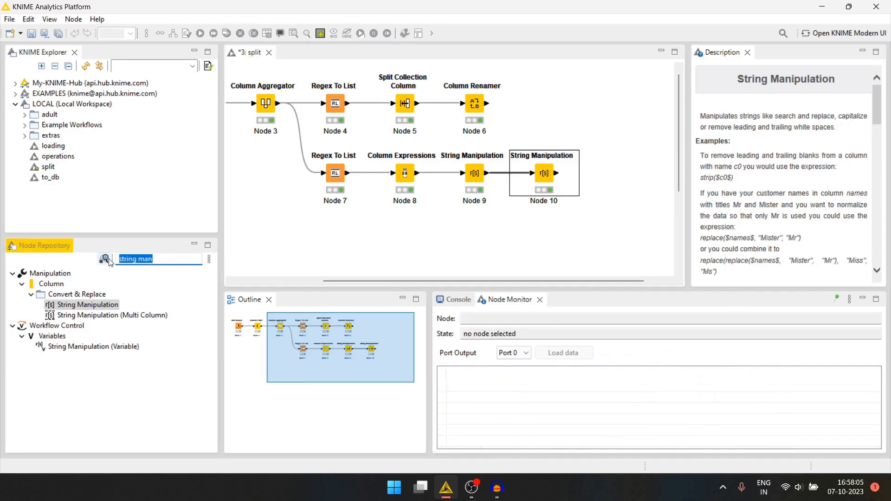
{"action": "type", "text": "column"}
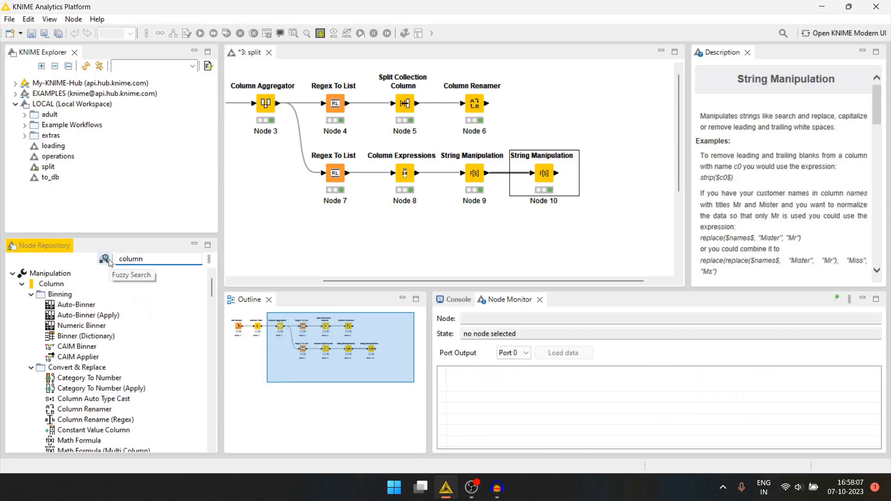
{"action": "type", "text": " rena"}
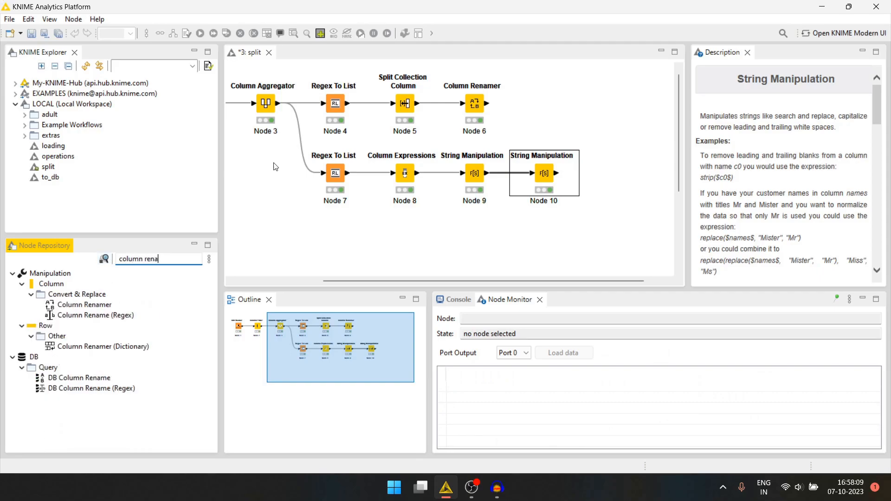
{"action": "left_click", "coordinate": [92, 315]}
{"action": "left_click_drag", "start_coordinate": [82, 305], "coordinate": [614, 174]}
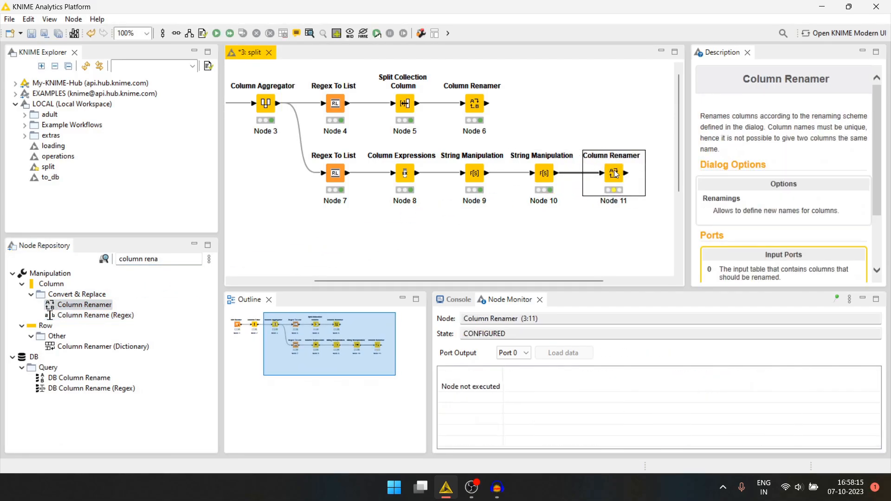
Rename new column0 to workclass_split in the new Column Renamer node and execute it
{"action": "left_click", "coordinate": [544, 177]}
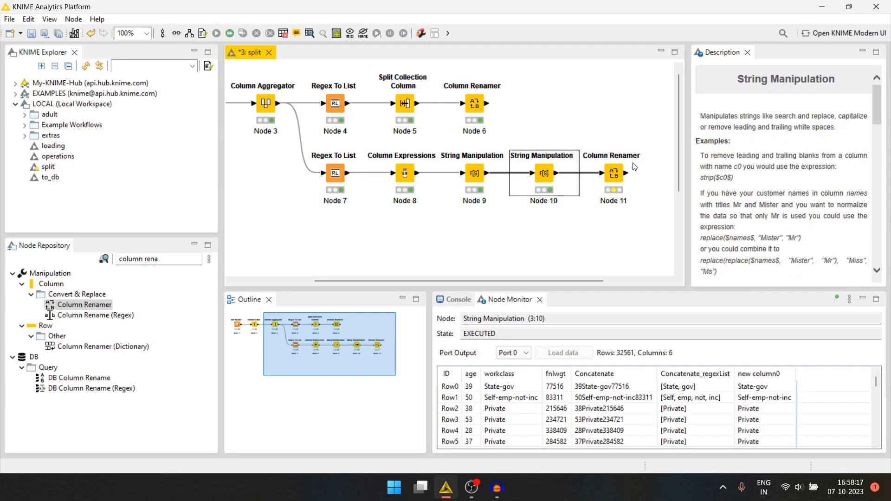
{"action": "double_click", "coordinate": [613, 174]}
{"action": "left_click", "coordinate": [384, 97]}
{"action": "left_click", "coordinate": [364, 177]}
{"action": "left_click_drag", "start_coordinate": [518, 98], "coordinate": [442, 98]}
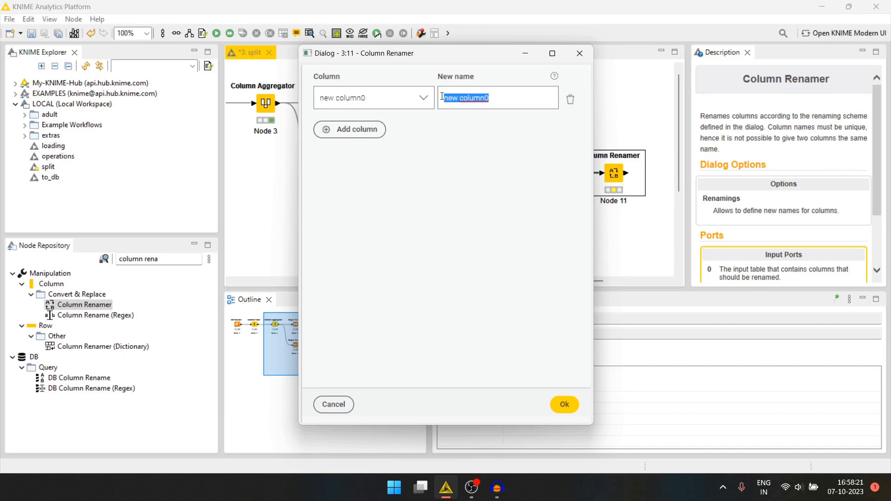
{"action": "type", "text": "workclass_split"}
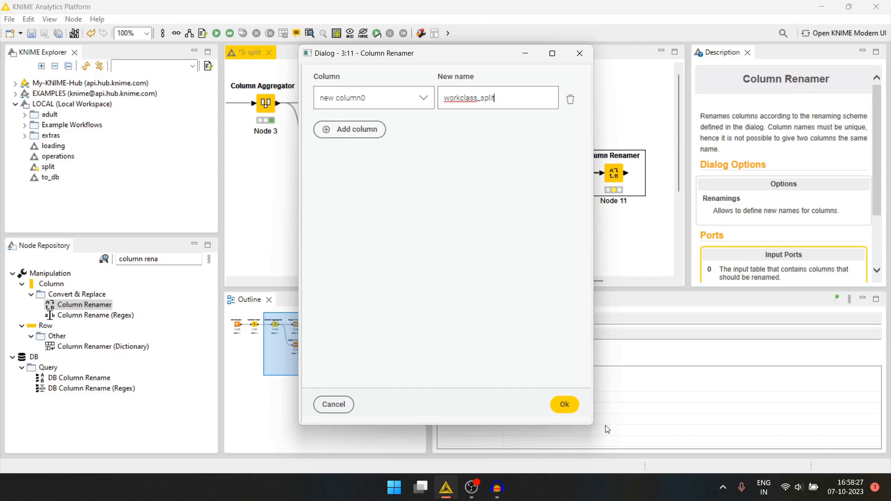
{"action": "left_click", "coordinate": [563, 404]}
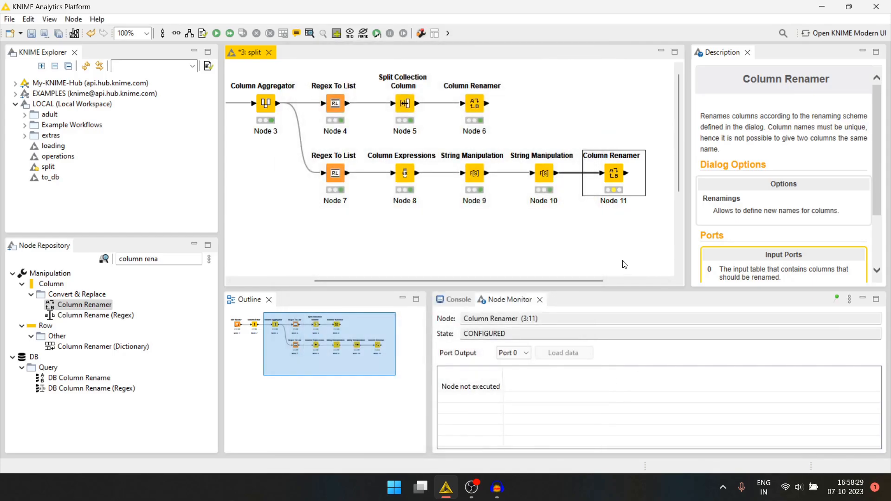
{"action": "scroll", "coordinate": [533, 242], "scroll_direction": "right", "scroll_amount": 3}
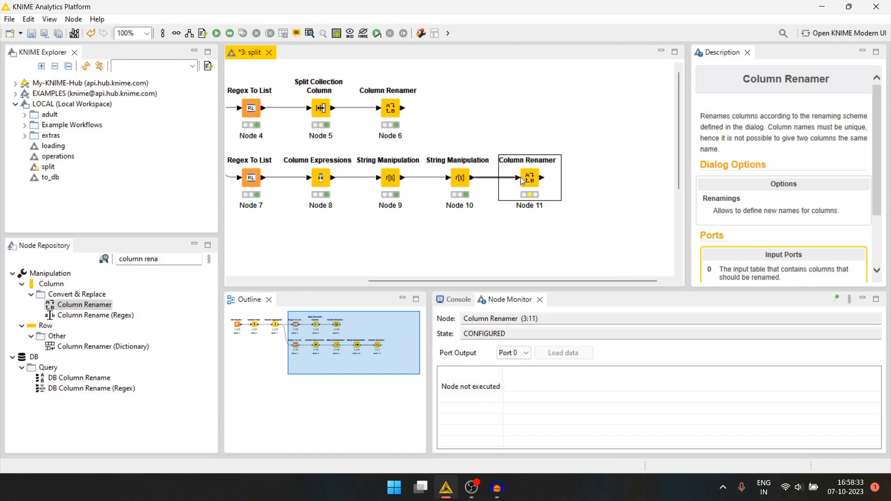
{"action": "key", "text": "F7"}
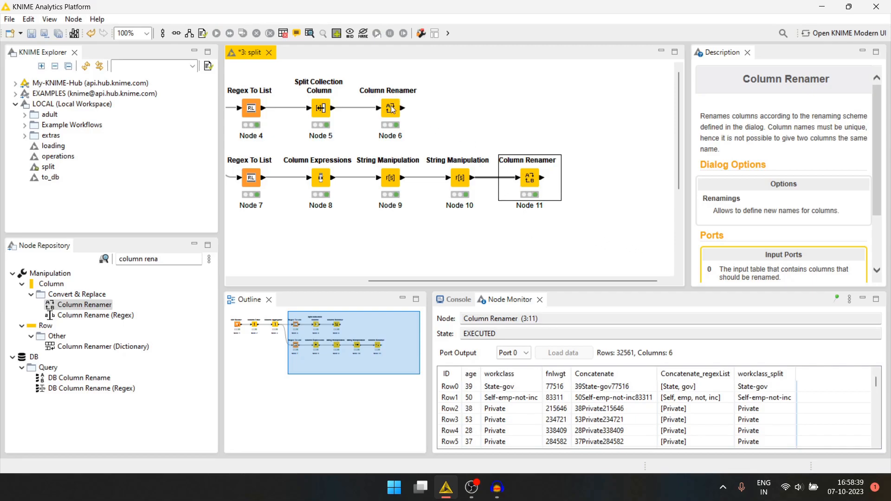
Find the Column Filter node, place it after the lower branch's Column Renamer, and connect the two
{"action": "left_click", "coordinate": [123, 258]}
{"action": "type", "text": "column"}
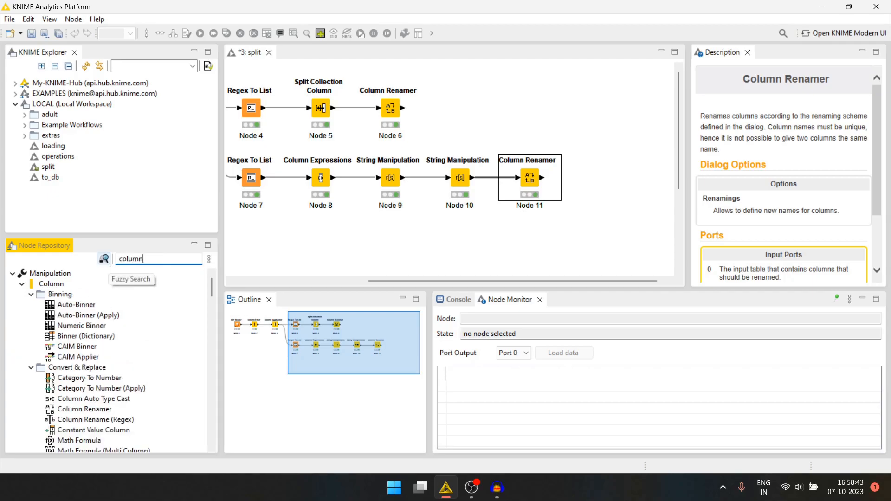
{"action": "type", "text": " fil"}
{"action": "left_click_drag", "start_coordinate": [97, 306], "coordinate": [622, 177]}
{"action": "left_click_drag", "start_coordinate": [542, 178], "coordinate": [611, 179]}
{"action": "left_click_drag", "start_coordinate": [625, 178], "coordinate": [592, 177]}
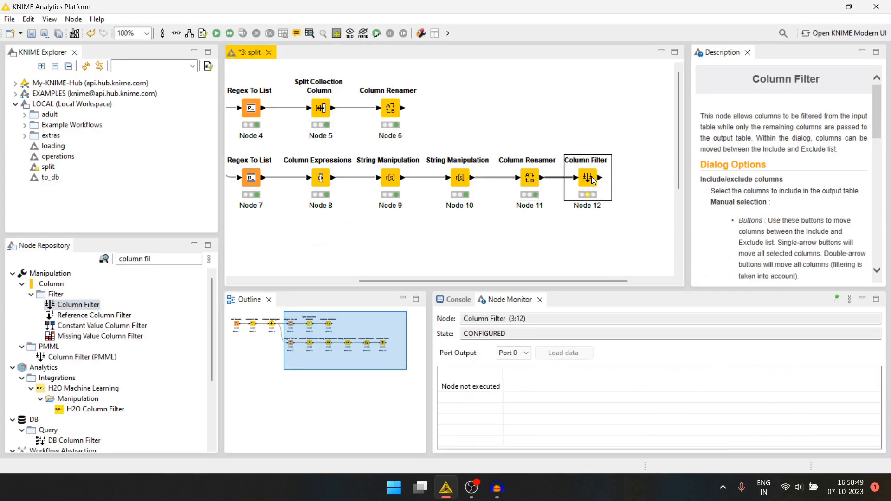
Exclude the columns Concatenate and Concatenate_regexList in the lower branch's Column Filter, execute it and review the output
{"action": "double_click", "coordinate": [587, 179]}
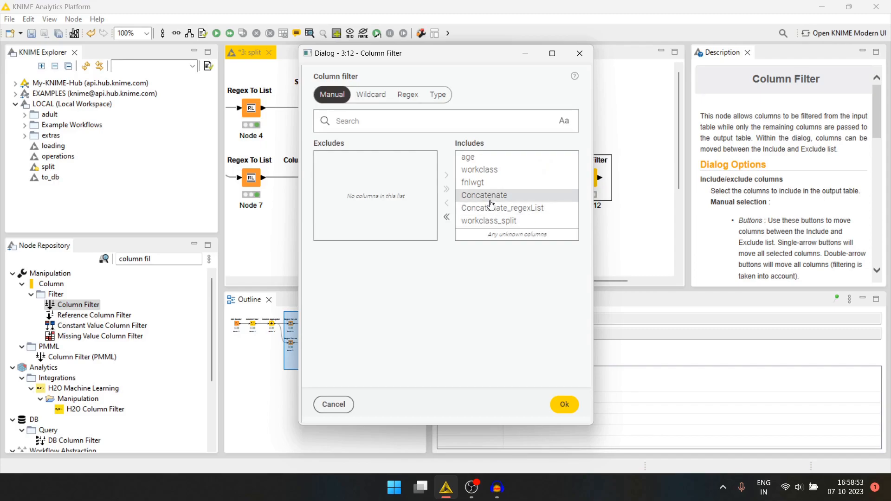
{"action": "double_click", "coordinate": [475, 195]}
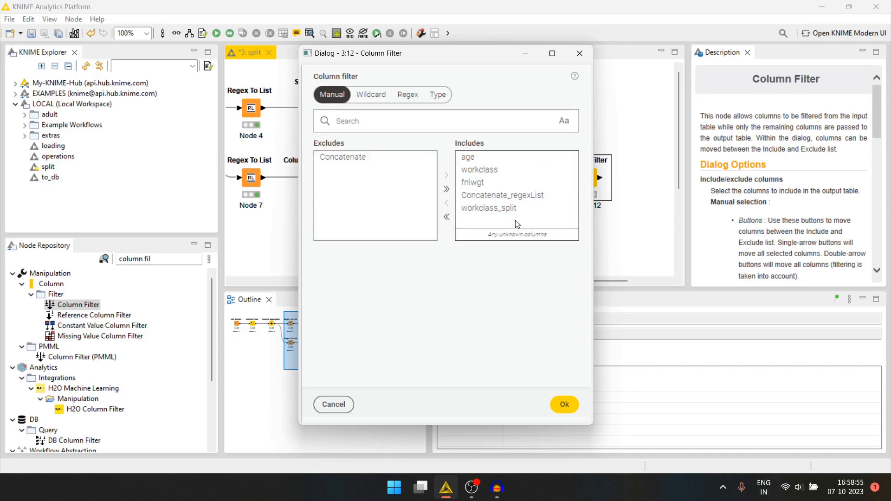
{"action": "double_click", "coordinate": [502, 197]}
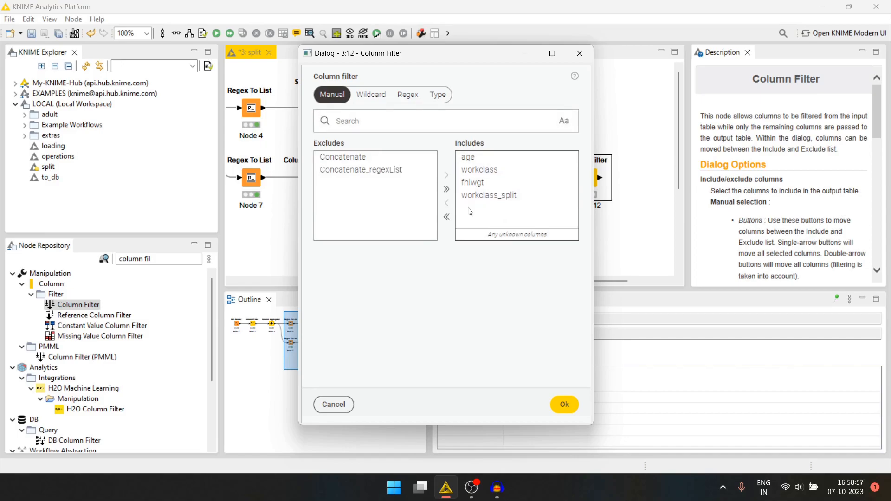
{"action": "left_click", "coordinate": [564, 406]}
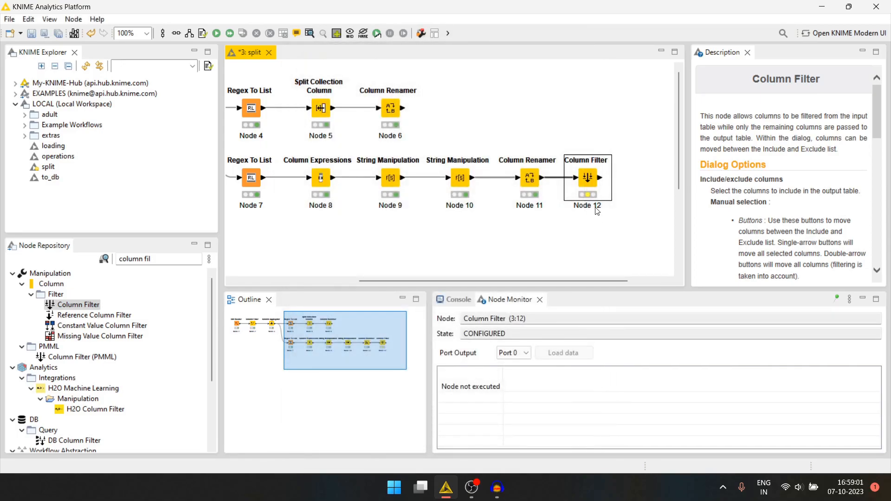
{"action": "key", "text": "F7"}
{"action": "scroll", "coordinate": [588, 403], "scroll_direction": "down", "scroll_amount": 2}
{"action": "scroll", "coordinate": [589, 404], "scroll_direction": "up", "scroll_amount": 2}
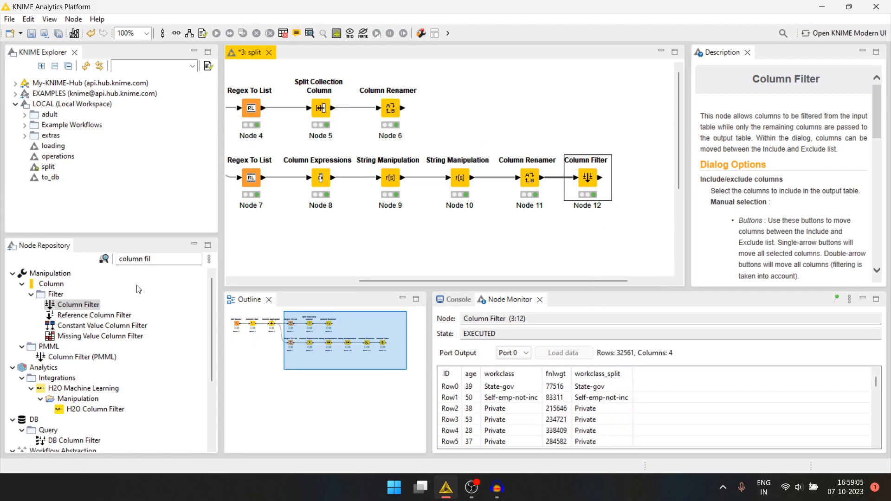
Add a second Column Filter node after the upper branch's Column Renamer, connected to it
{"action": "left_click", "coordinate": [390, 108]}
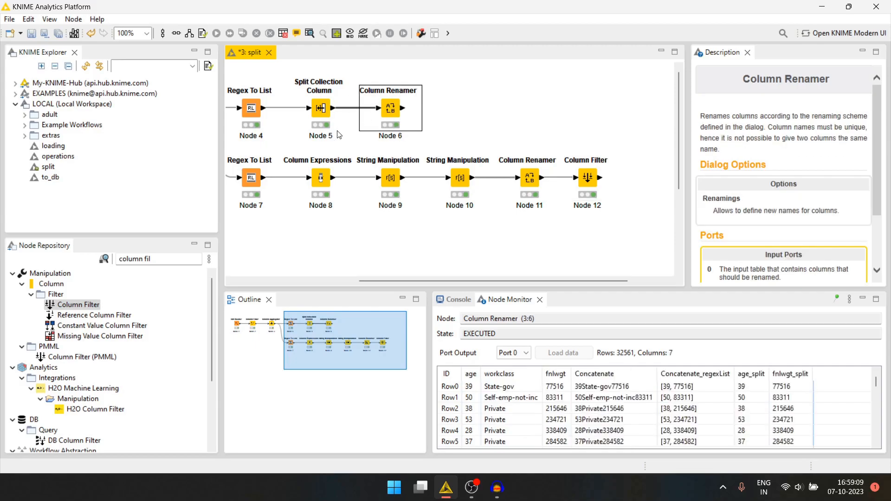
{"action": "left_click_drag", "start_coordinate": [155, 260], "coordinate": [109, 262]}
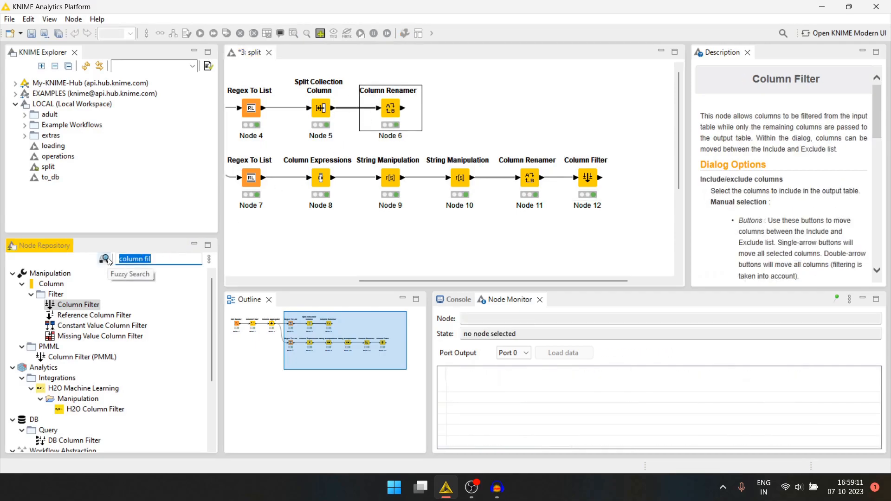
{"action": "left_click_drag", "start_coordinate": [77, 305], "coordinate": [442, 101]}
Exclude Concatenate and Concatenate_regexList in the upper branch's Column Filter and execute the node
{"action": "double_click", "coordinate": [449, 103]}
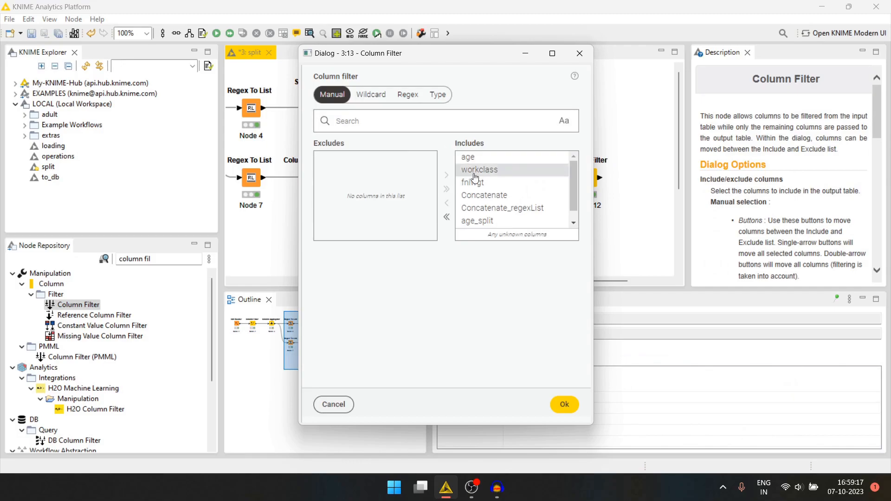
{"action": "double_click", "coordinate": [481, 201]}
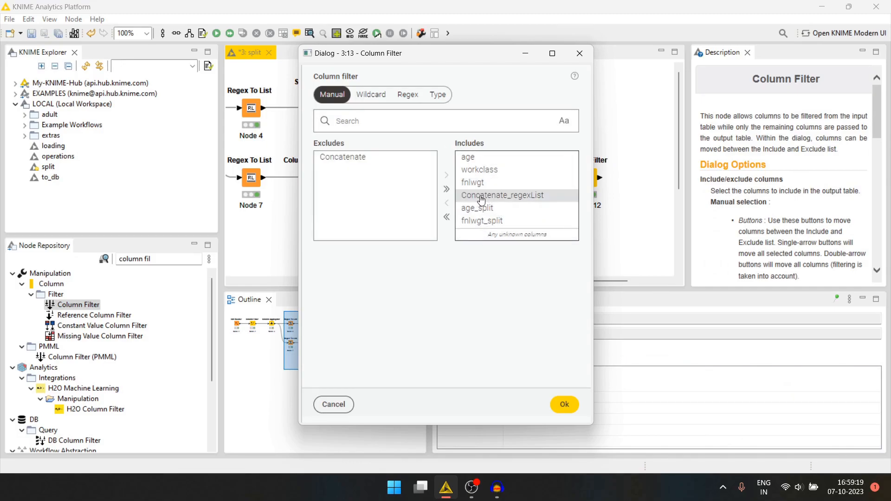
{"action": "double_click", "coordinate": [493, 198]}
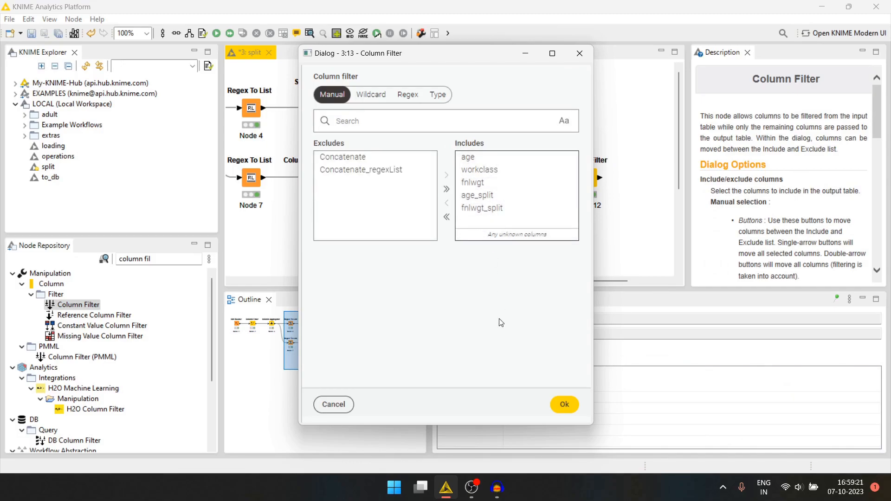
{"action": "left_click", "coordinate": [564, 404]}
{"action": "key", "text": "F7"}
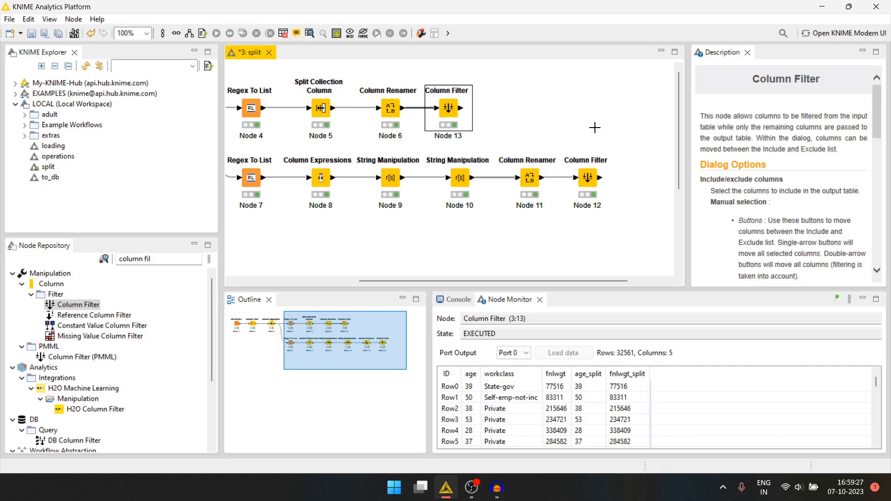
Find the Joiner node and place it to the right of the two Column Filter nodes
{"action": "scroll", "coordinate": [596, 127], "scroll_direction": "right", "scroll_amount": 2}
{"action": "left_click_drag", "start_coordinate": [199, 259], "coordinate": [115, 259]}
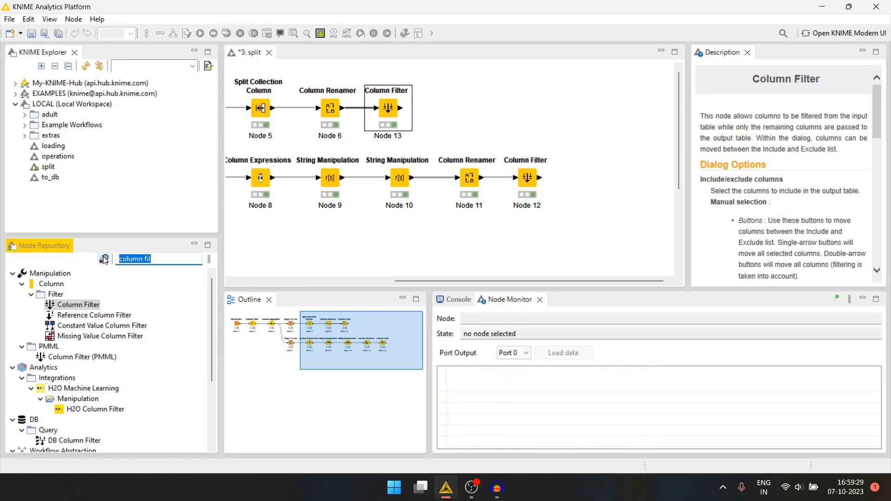
{"action": "type", "text": "join"}
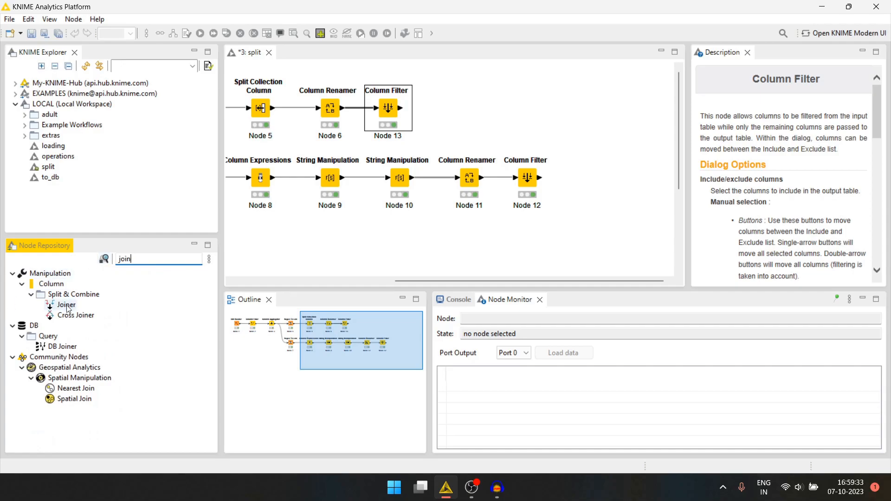
{"action": "left_click_drag", "start_coordinate": [66, 304], "coordinate": [595, 122]}
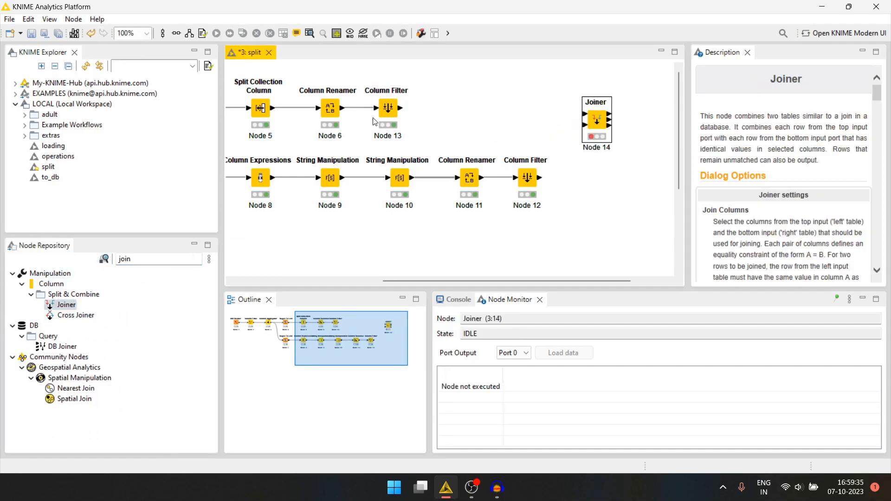
Connect the upper Column Filter to the Joiner's top input and the lower Column Filter to its bottom input
{"action": "left_click_drag", "start_coordinate": [400, 108], "coordinate": [584, 113]}
{"action": "left_click_drag", "start_coordinate": [540, 178], "coordinate": [586, 125]}
{"action": "left_click", "coordinate": [599, 124]}
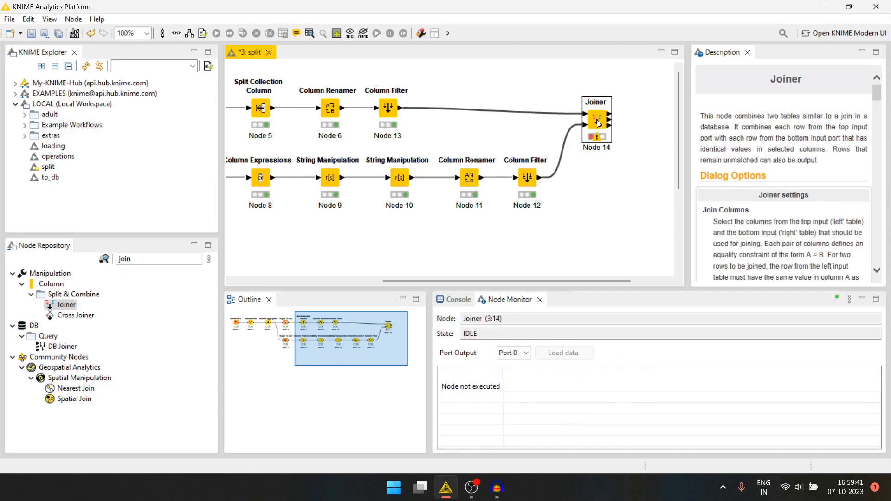
Configure the Joiner with a matching criterion that pairs age in the top table with age in the bottom table
{"action": "double_click", "coordinate": [599, 124]}
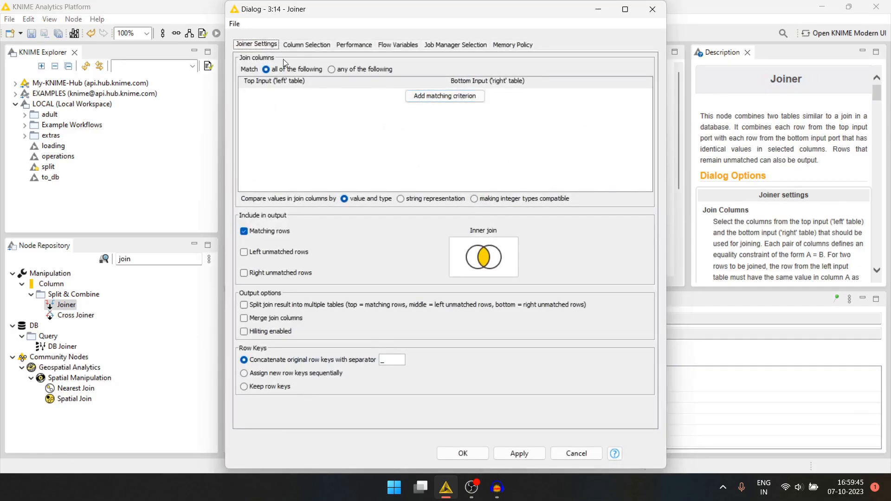
{"action": "left_click", "coordinate": [444, 96]}
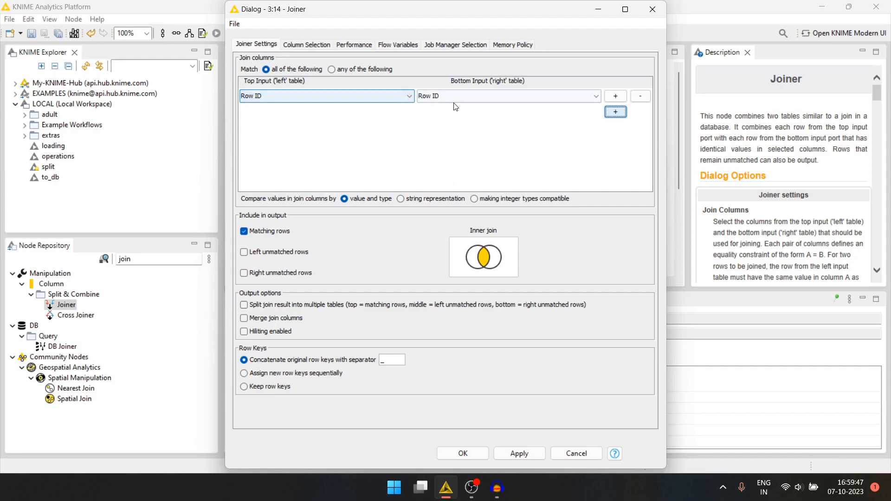
{"action": "left_click", "coordinate": [357, 97]}
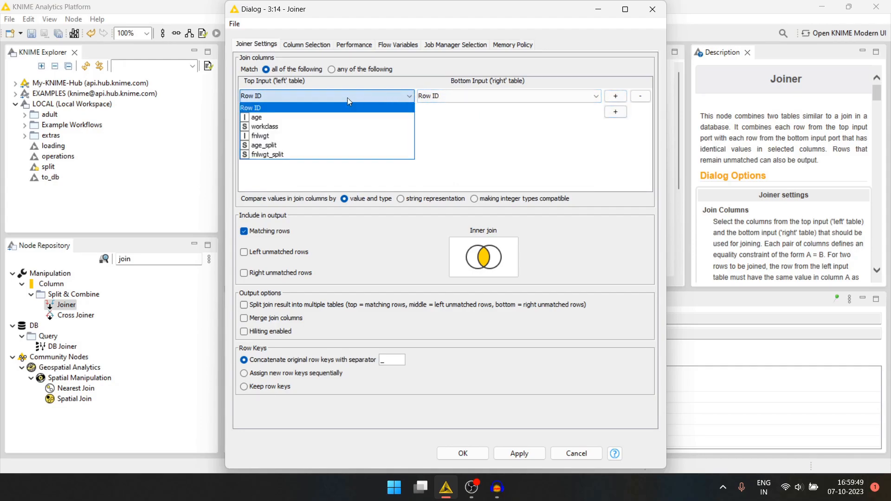
{"action": "left_click", "coordinate": [267, 118]}
{"action": "left_click", "coordinate": [467, 96]}
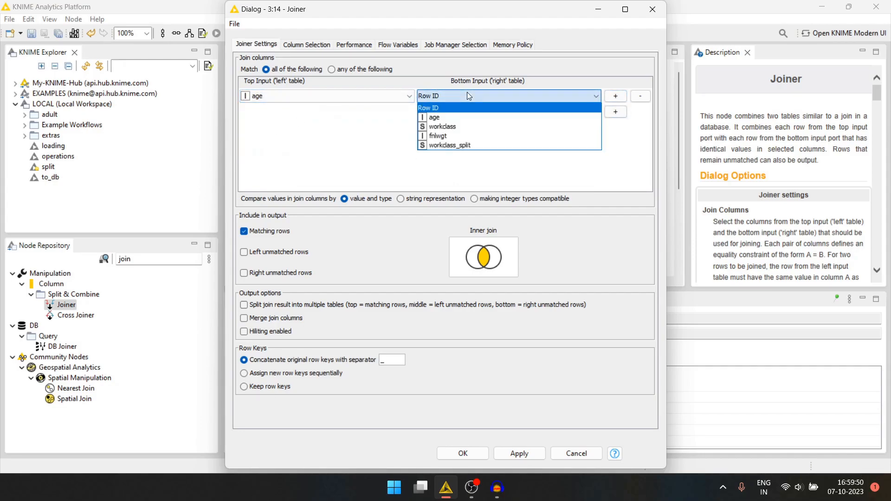
{"action": "left_click", "coordinate": [449, 118]}
Add two more matching criteria to the Joiner, pairing workclass with workclass and fnlwgt with fnlwgt
{"action": "left_click", "coordinate": [615, 111]}
{"action": "left_click", "coordinate": [404, 111]}
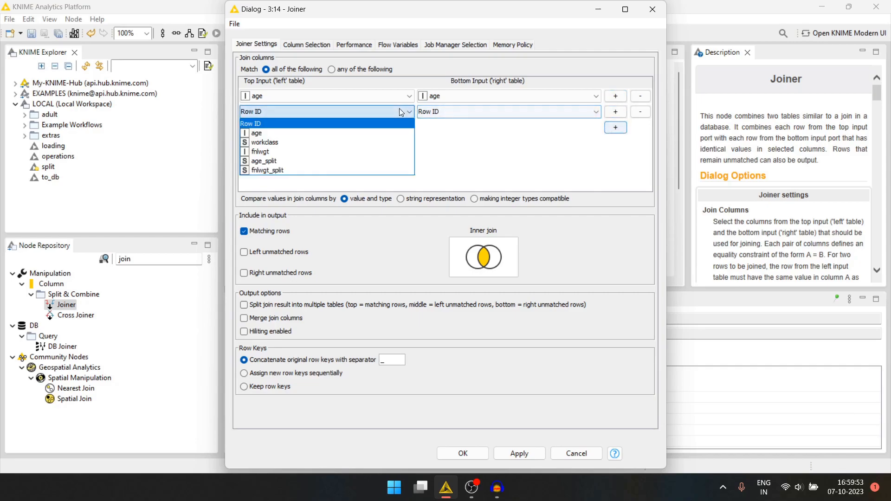
{"action": "left_click", "coordinate": [273, 142]}
{"action": "left_click", "coordinate": [453, 111]}
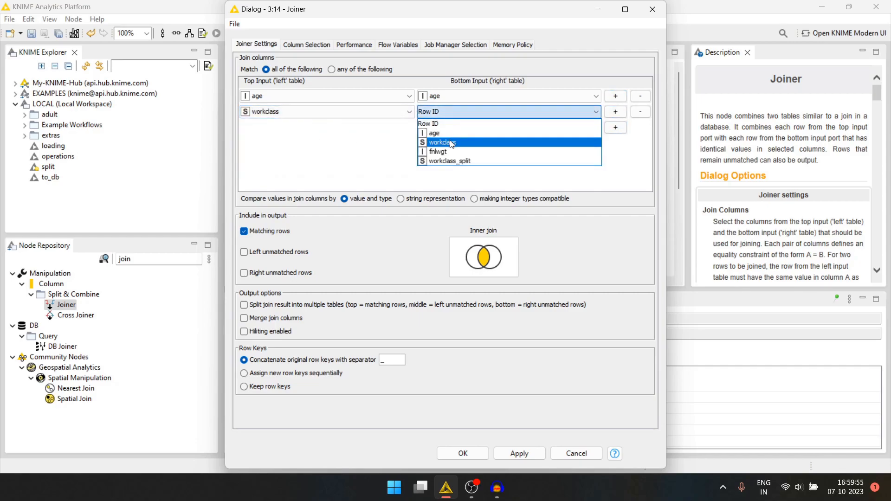
{"action": "left_click", "coordinate": [453, 143]}
{"action": "left_click", "coordinate": [615, 127]}
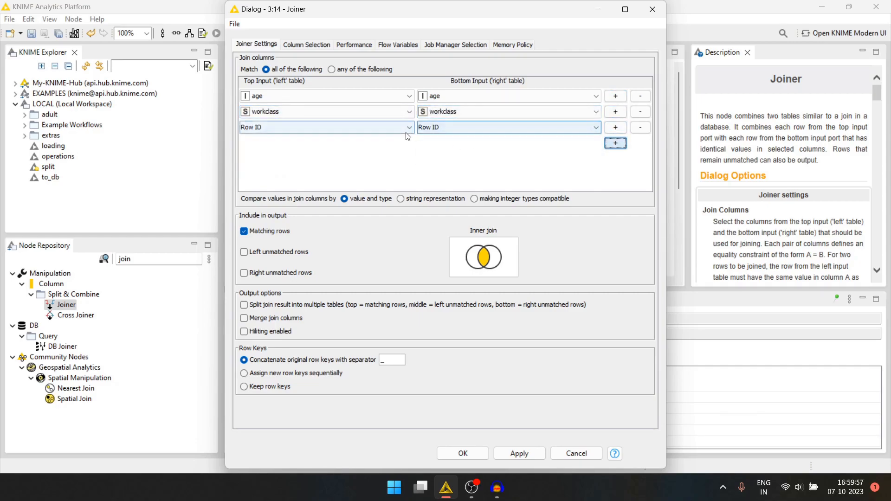
{"action": "left_click", "coordinate": [409, 127]}
{"action": "left_click", "coordinate": [289, 172]}
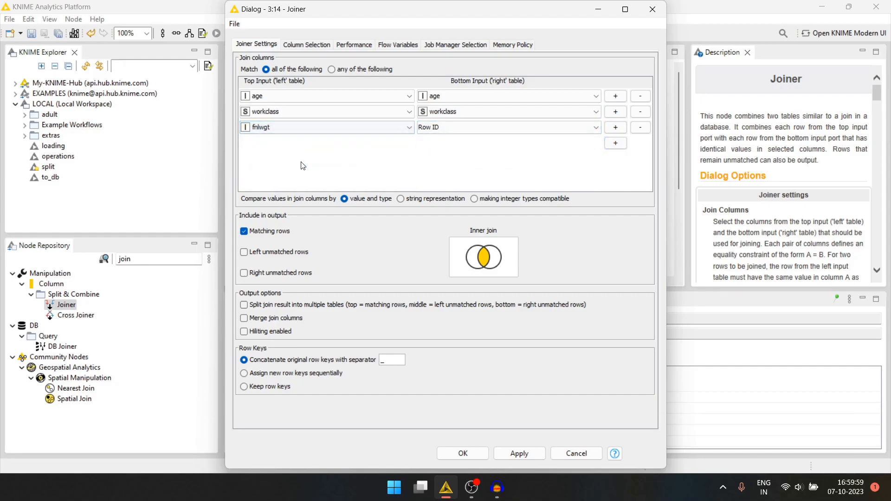
{"action": "left_click", "coordinate": [471, 126]}
{"action": "left_click", "coordinate": [462, 167]}
Enable merging of the join columns, accept the Joiner settings and execute the node
{"action": "left_click", "coordinate": [242, 319]}
{"action": "left_click", "coordinate": [452, 455]}
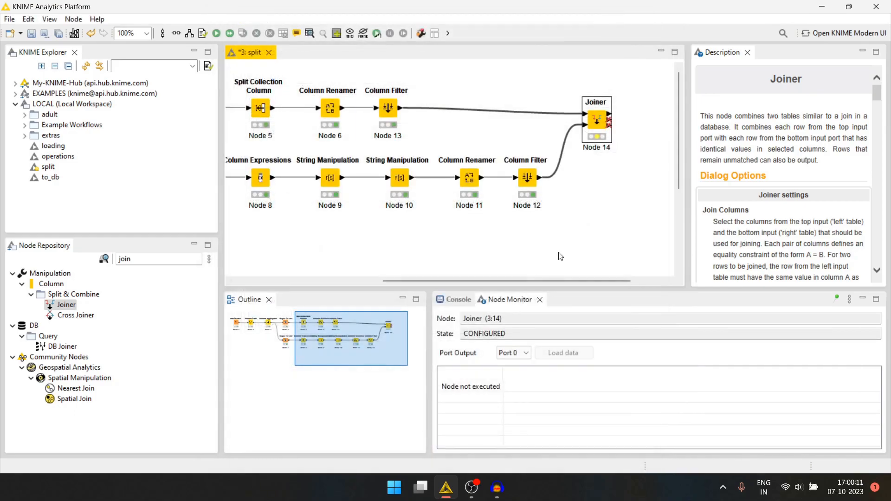
{"action": "key", "text": "F7"}
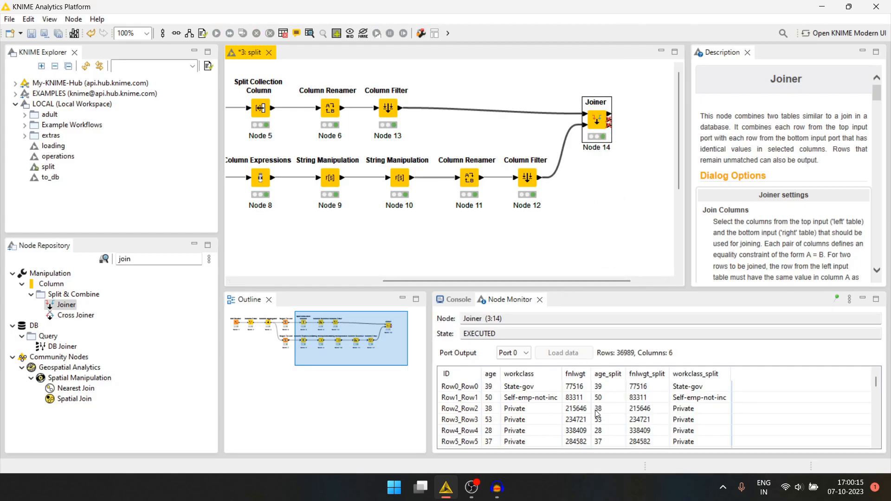
{"action": "scroll", "coordinate": [622, 191], "scroll_direction": "right", "scroll_amount": 2}
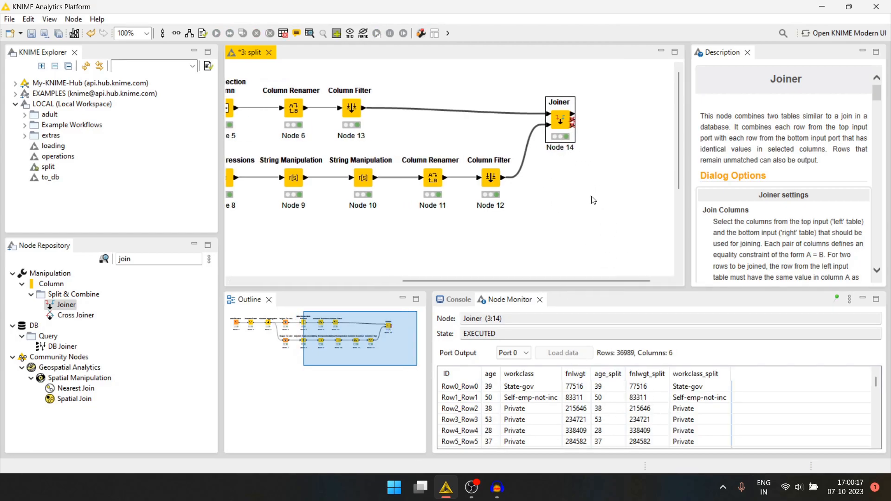